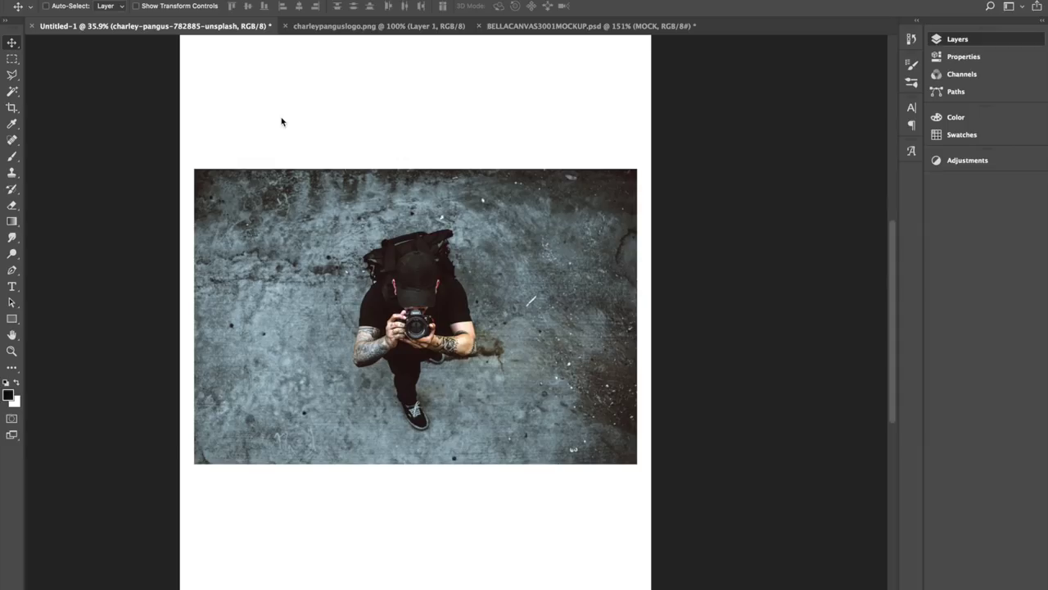
Show the Layers panel with the camera photo smart object above the white BG layer.
key("F7")
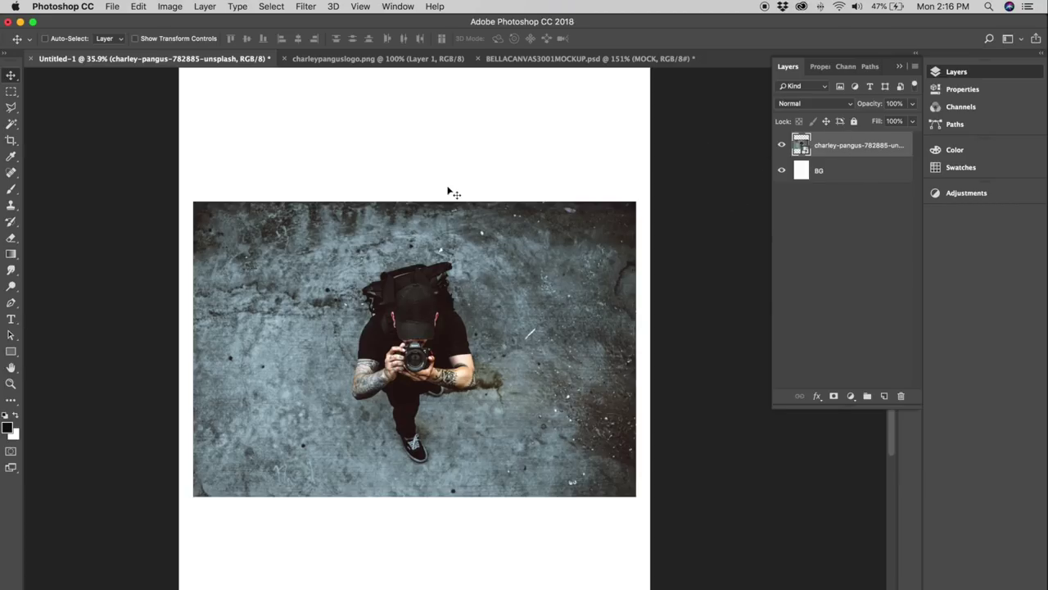
Convert the document to Grayscale: don't merge, rasterize the smart object, and discard colour.
left_click(170, 6)
mouse_move(176, 21)
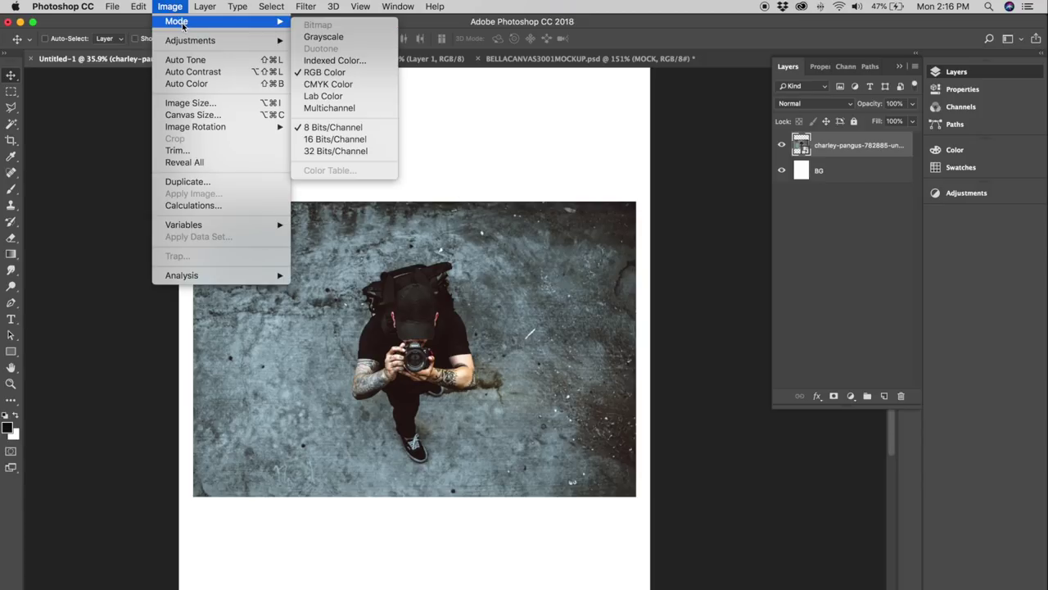
left_click(332, 38)
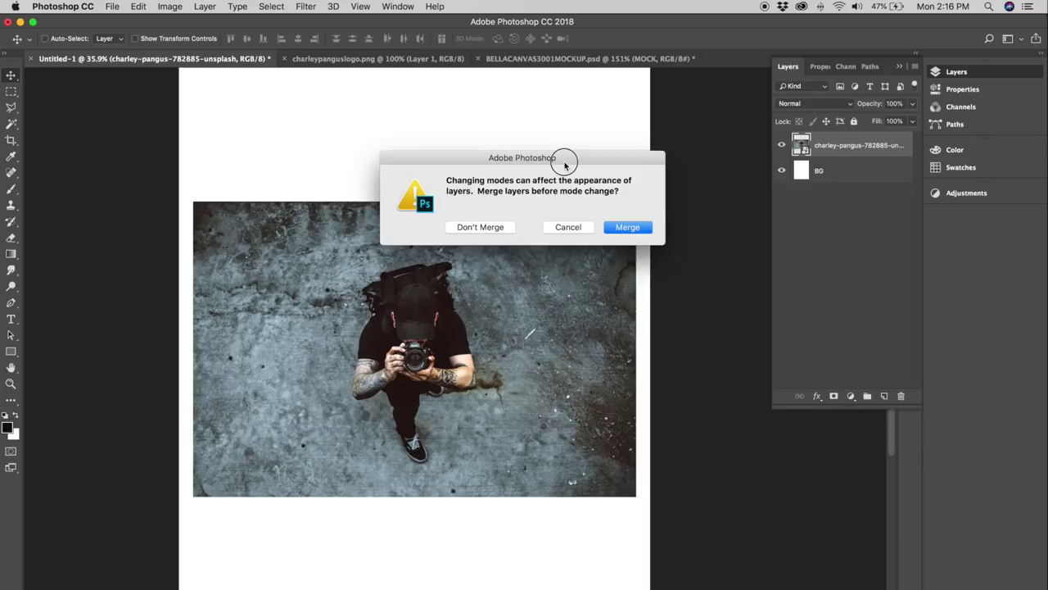
left_click_drag(561, 158, 491, 129)
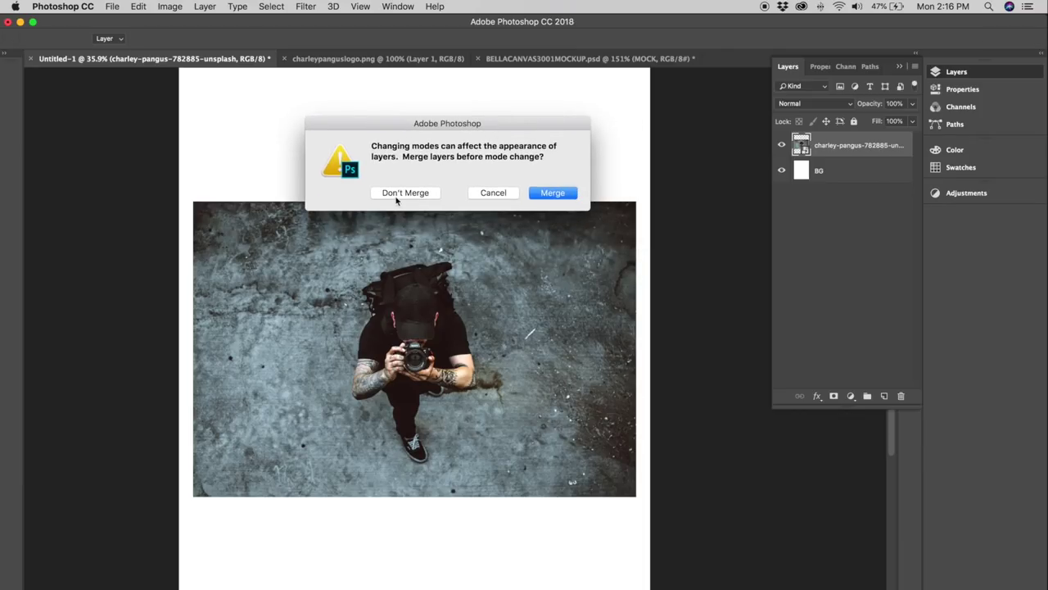
left_click(405, 195)
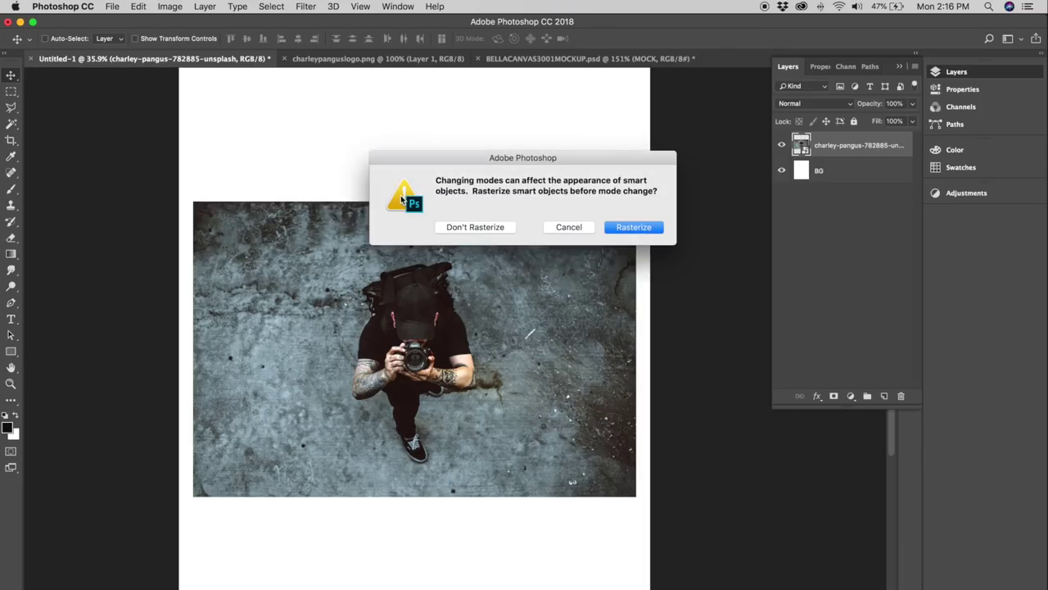
left_click(635, 229)
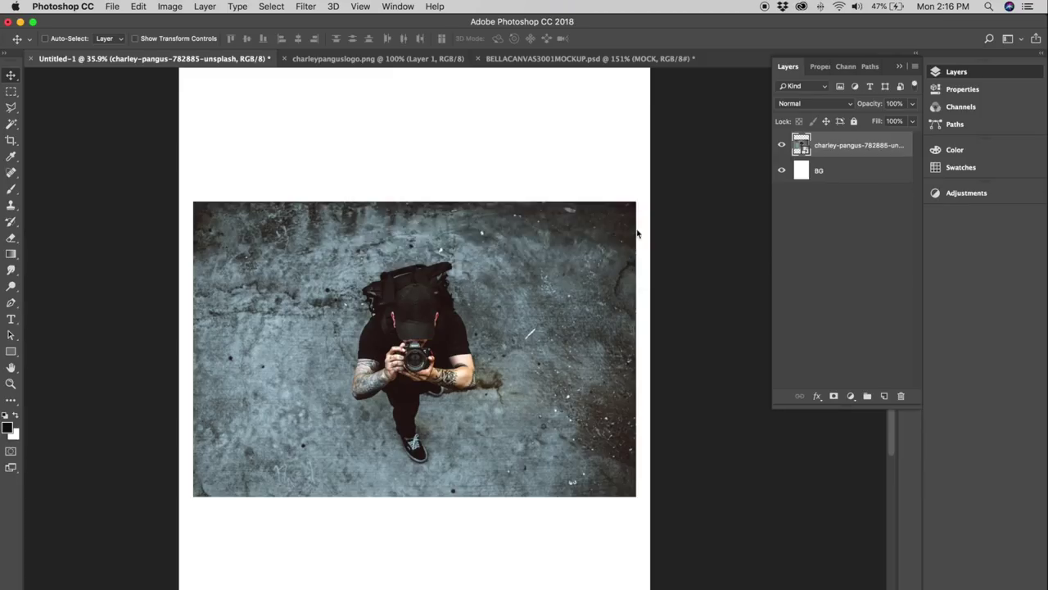
left_click(615, 248)
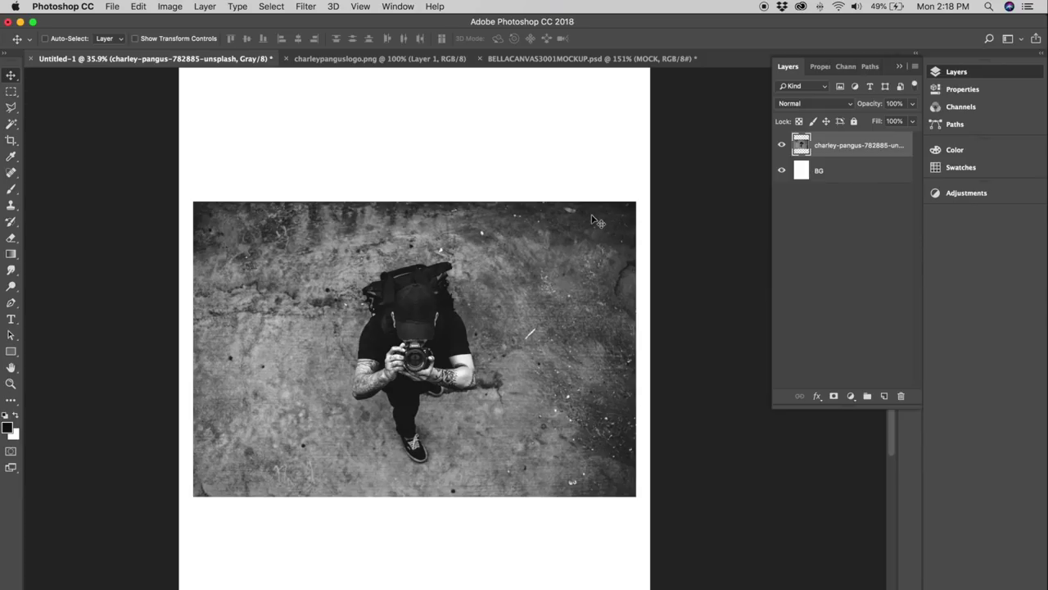
Start a Bitmap mode conversion, flattening layers, with 300 pixels/inch output and Halftone Screen method.
left_click(169, 6)
mouse_move(180, 21)
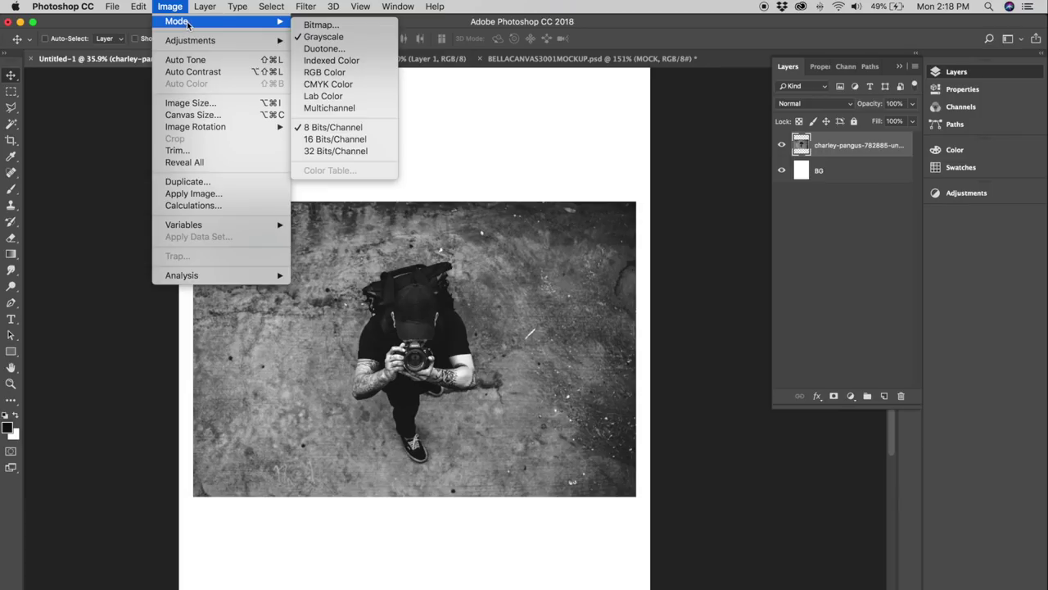
left_click(321, 37)
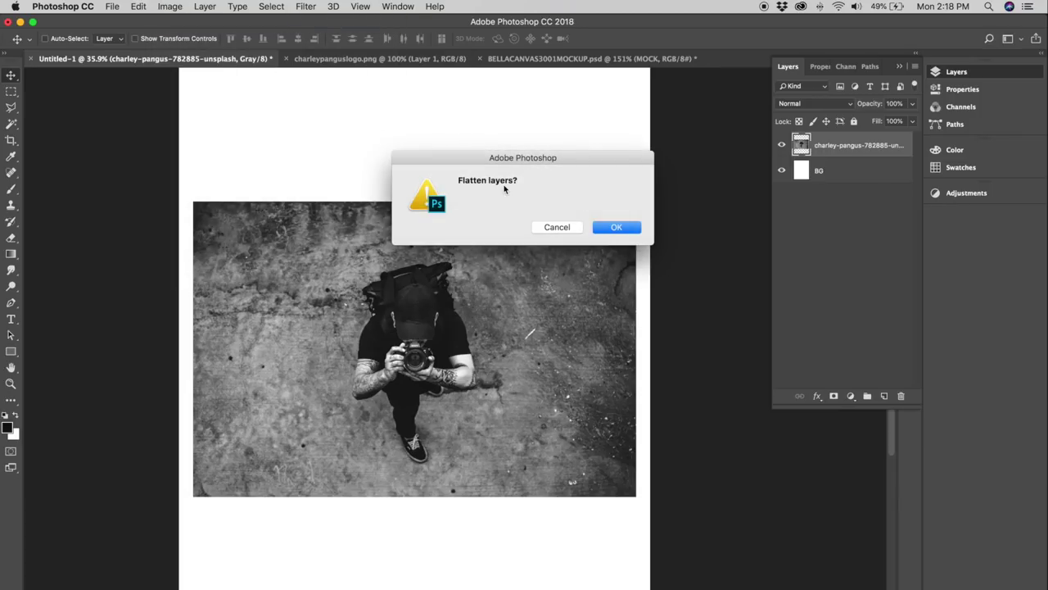
left_click(614, 228)
left_click_drag(598, 252, 325, 207)
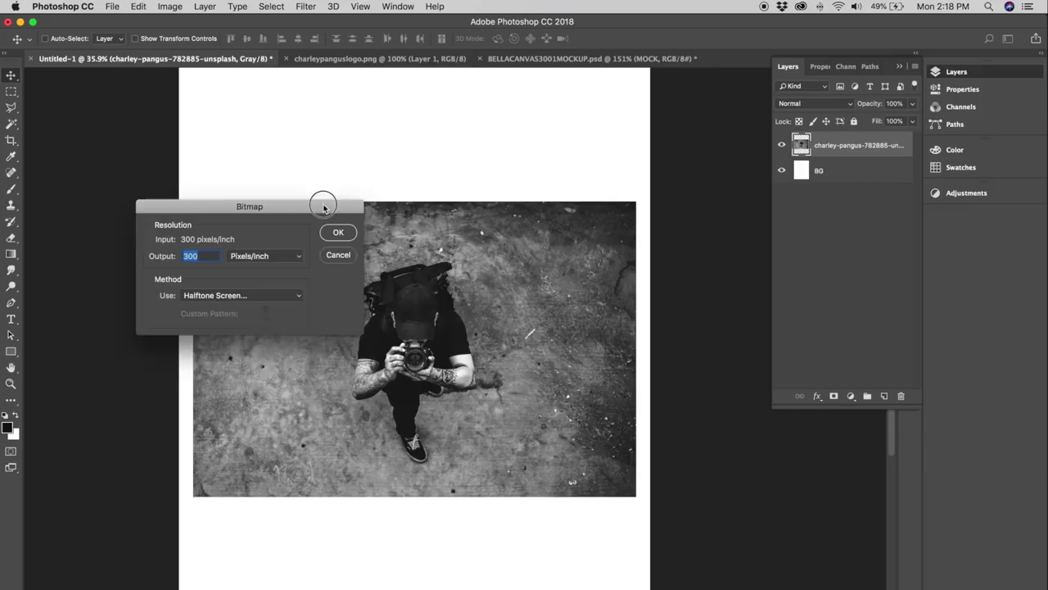
left_click_drag(324, 206, 252, 103)
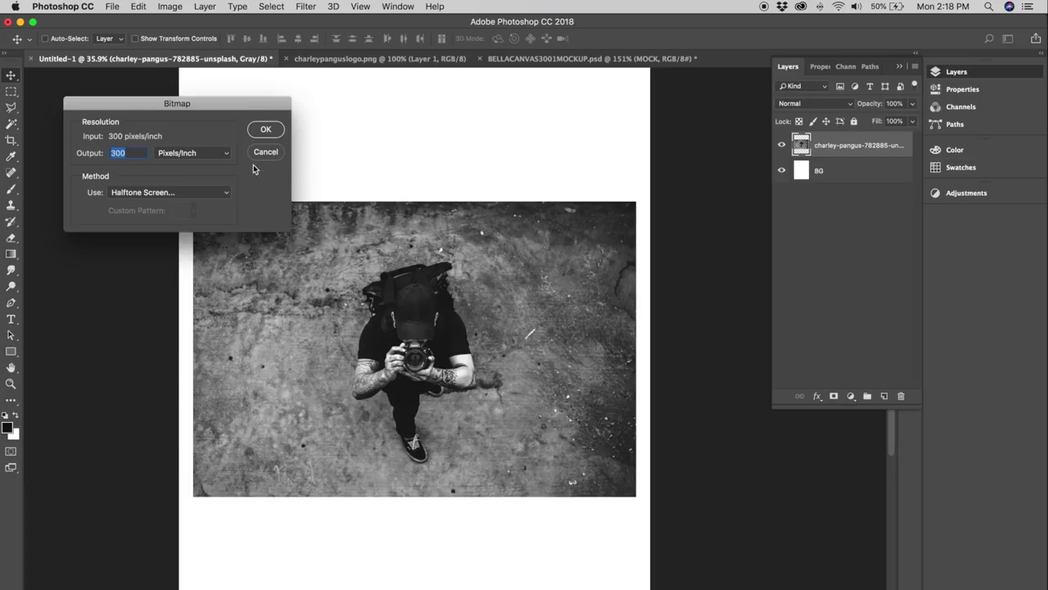
left_click_drag(251, 100, 215, 78)
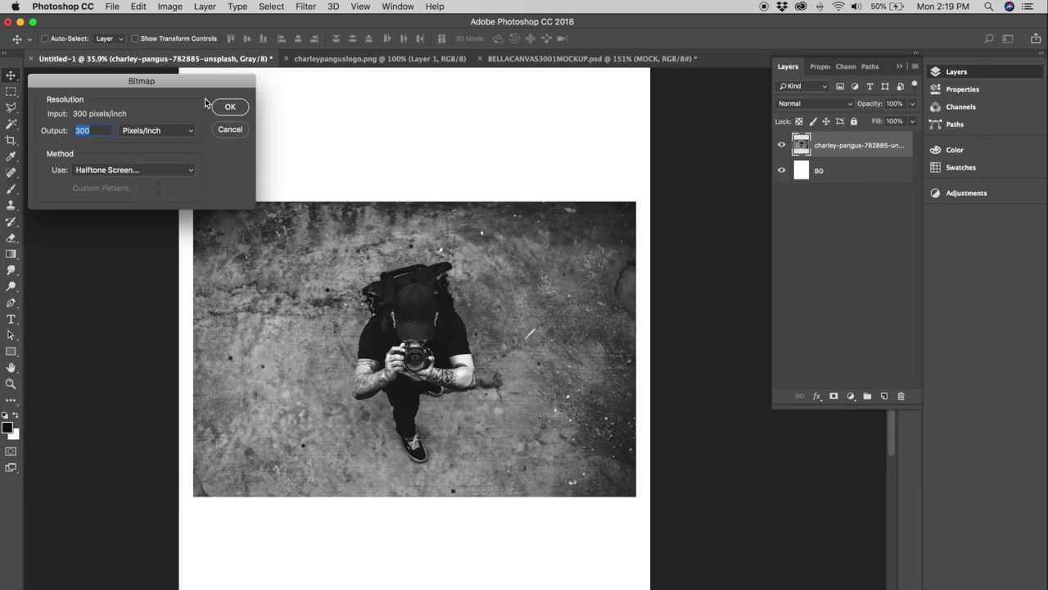
left_click(104, 173)
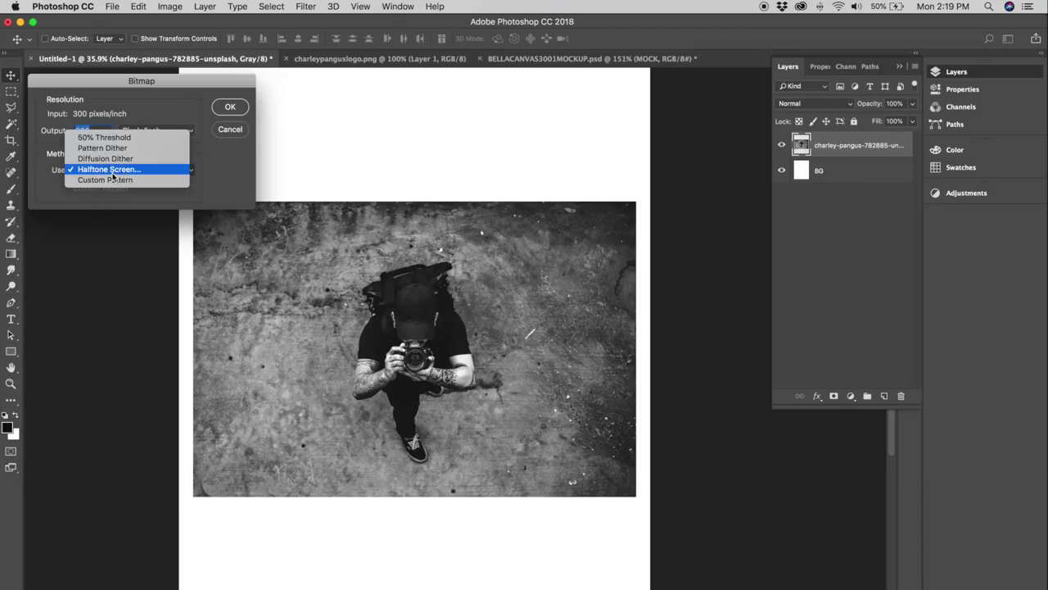
left_click(117, 173)
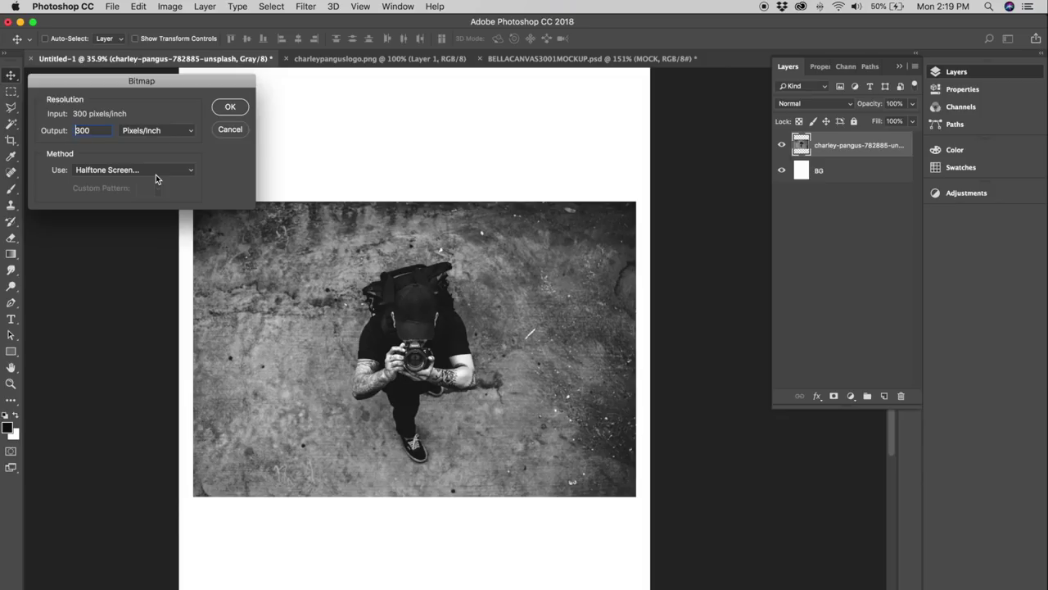
Apply a Halftone Screen of 46 lines/inch, 22.5° angle and Round dot shape.
left_click(230, 108)
left_click_drag(574, 265, 214, 92)
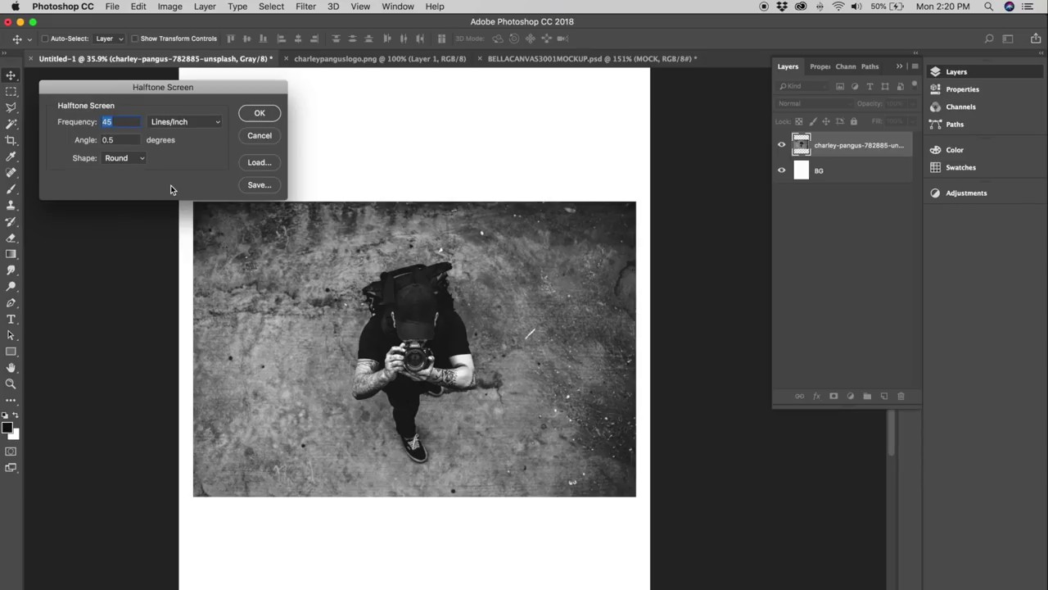
type("46")
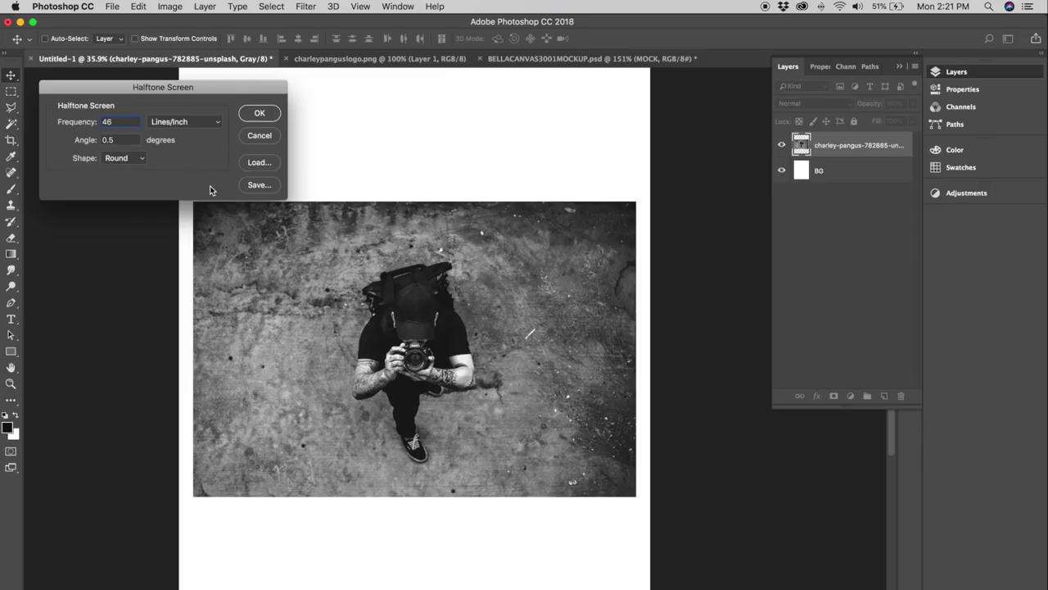
mouse_move(172, 94)
left_mouse_down()
mouse_move(208, 96)
mouse_move(188, 98)
left_mouse_up()
key("Tab")
key("BackSpace")
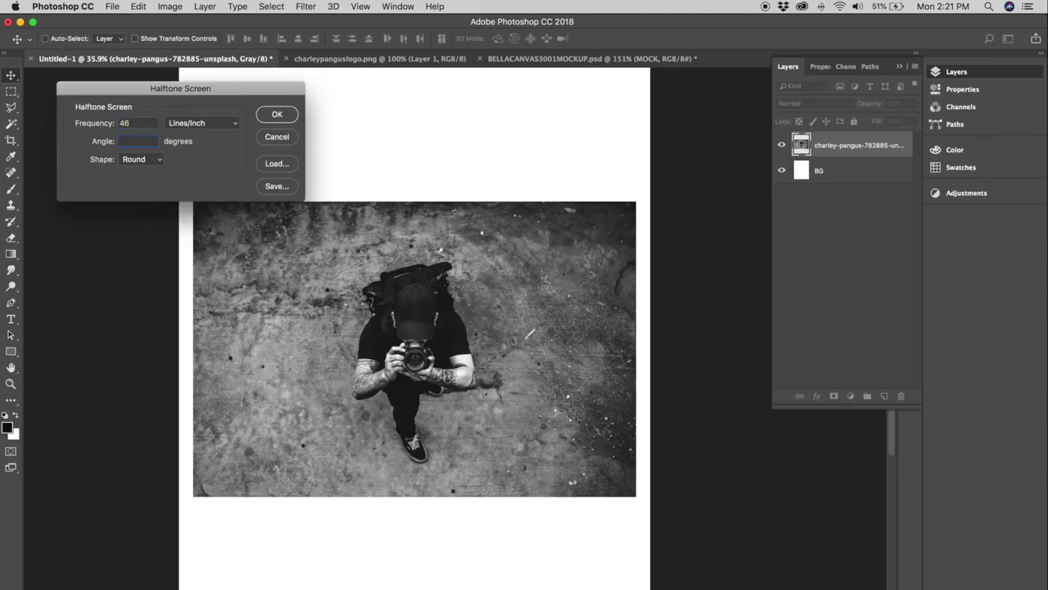
type("22.5")
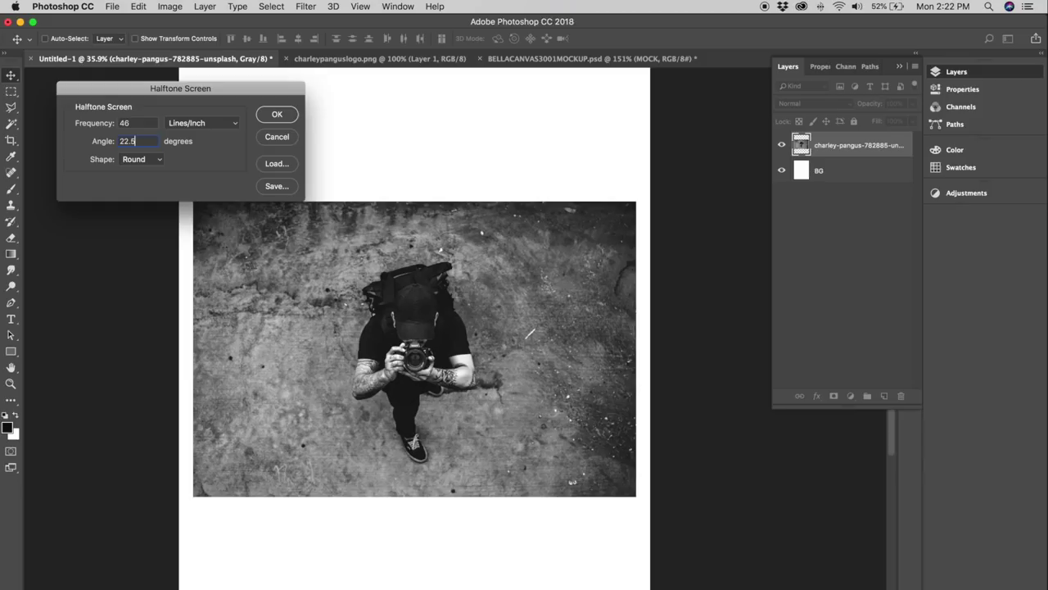
left_click(141, 161)
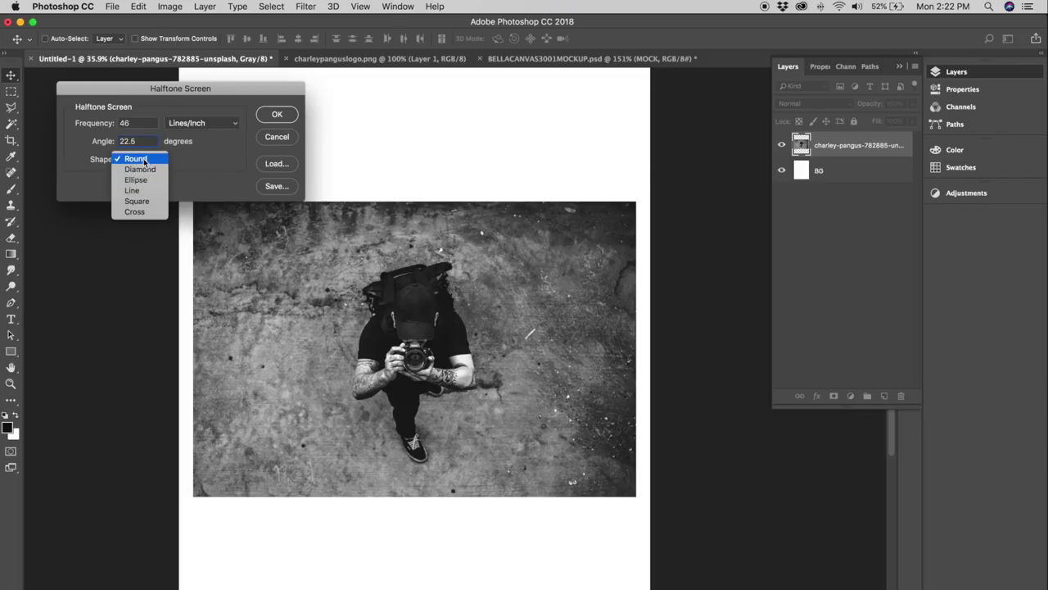
left_click(144, 160)
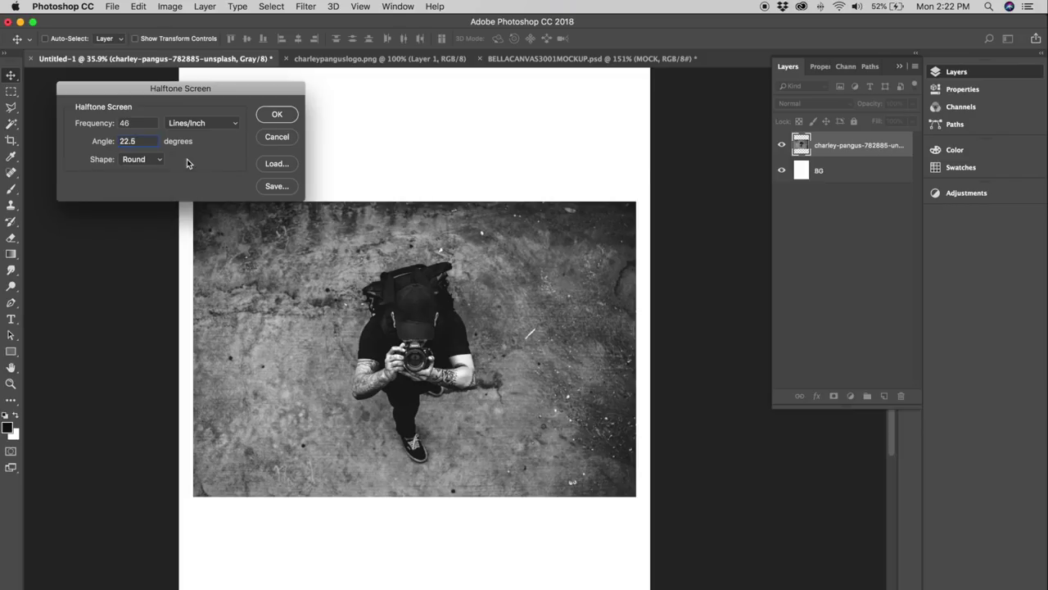
left_click(144, 160)
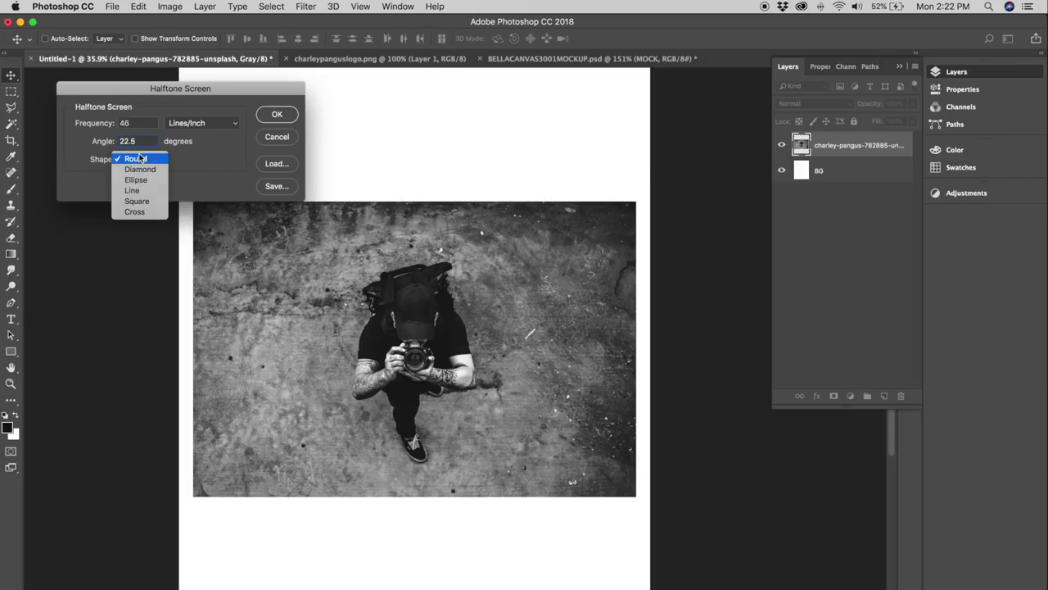
left_click(139, 158)
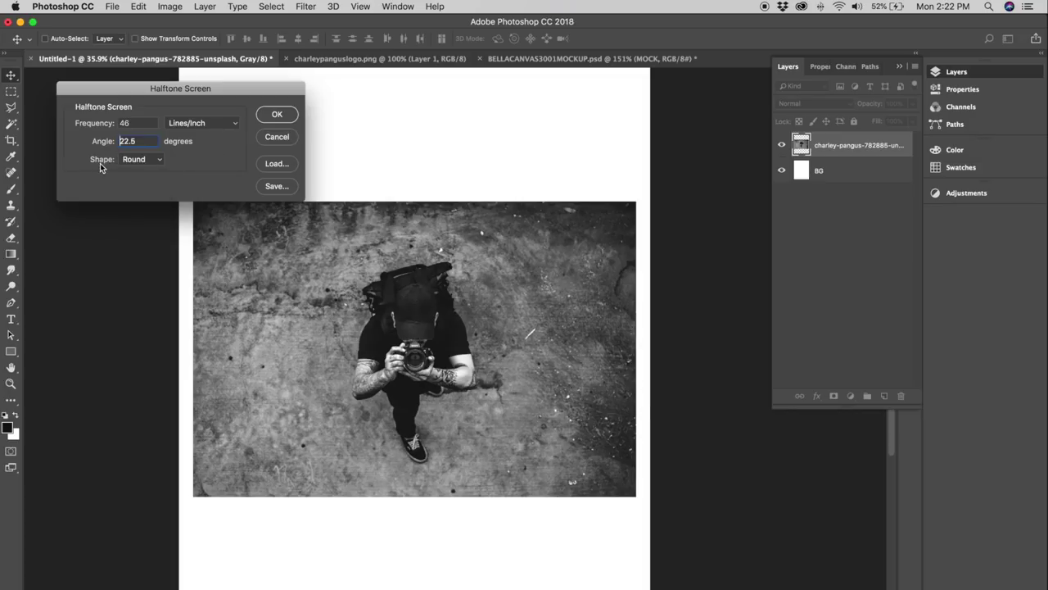
left_click(275, 116)
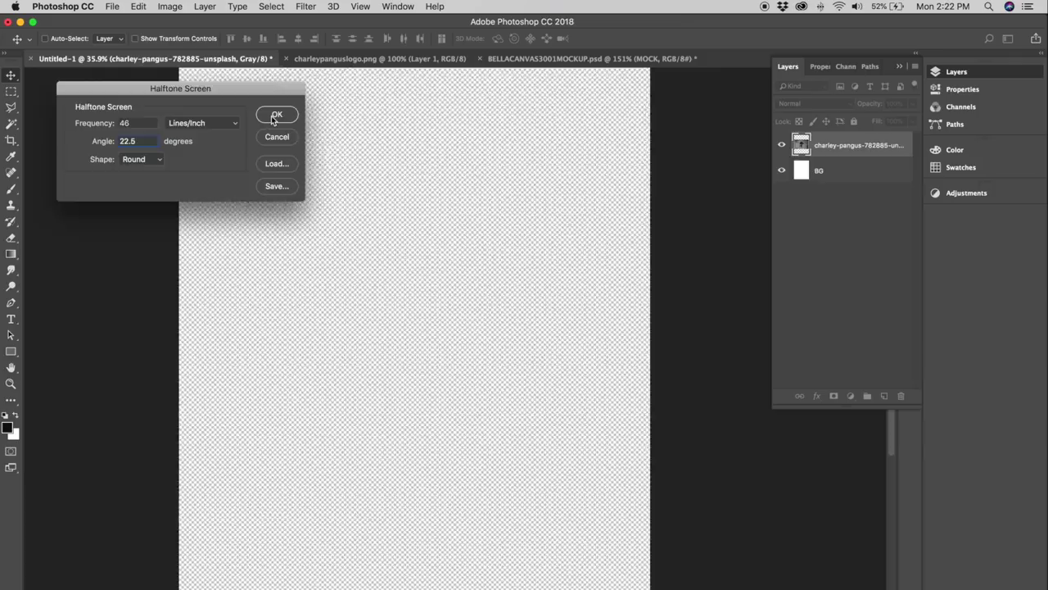
Convert the halftone bitmap back to Grayscale at size ratio 1.
left_click(179, 8)
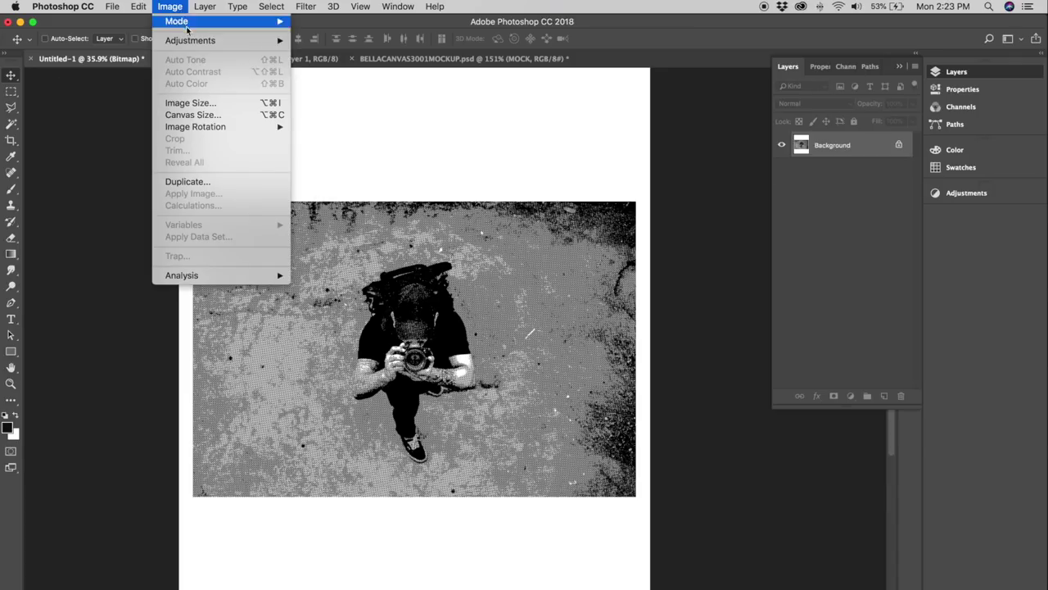
mouse_move(194, 30)
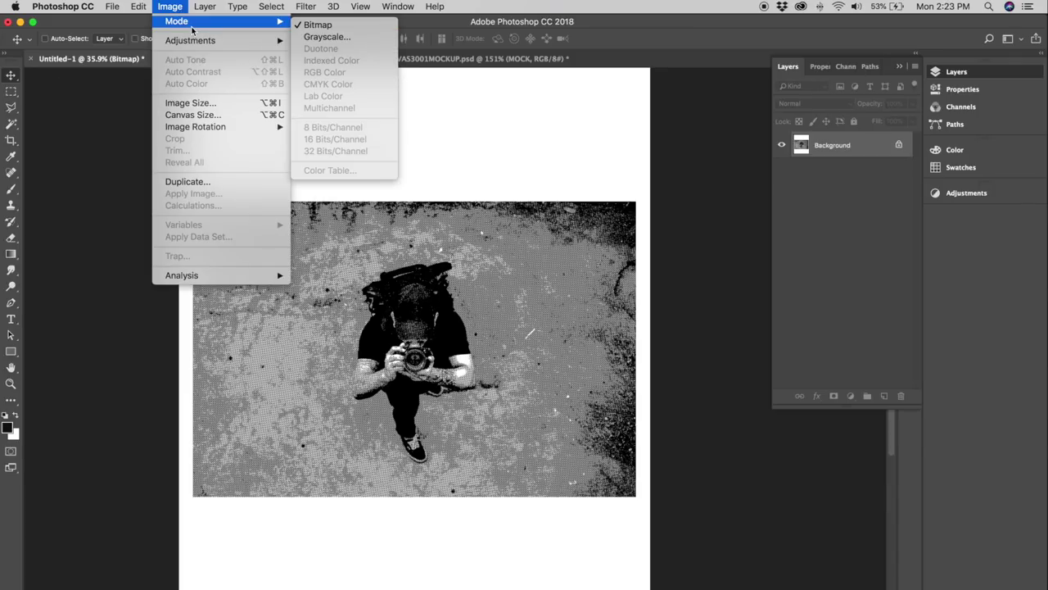
left_click(355, 38)
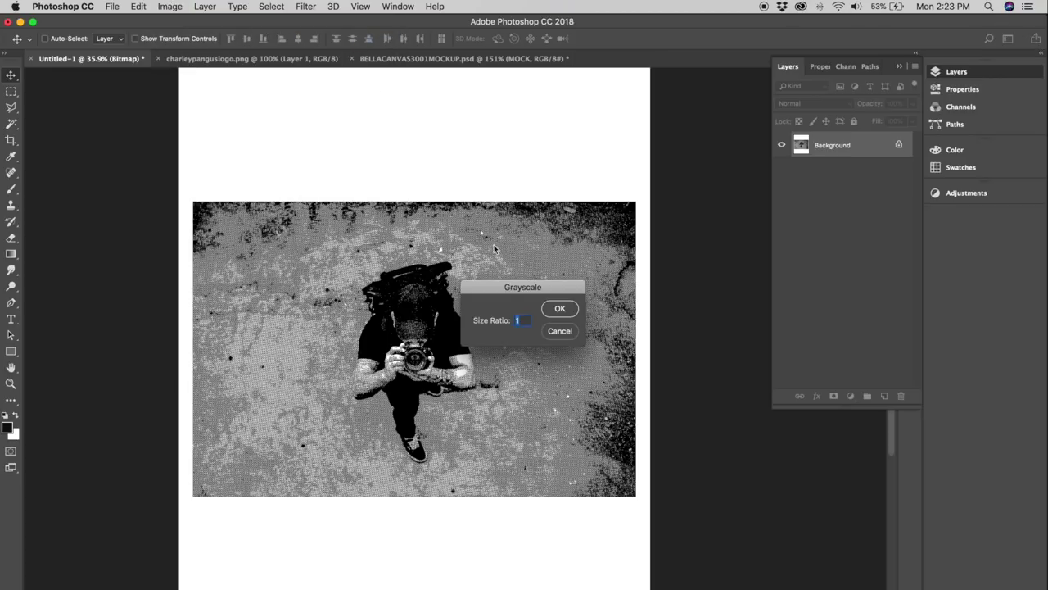
left_click_drag(541, 292, 476, 125)
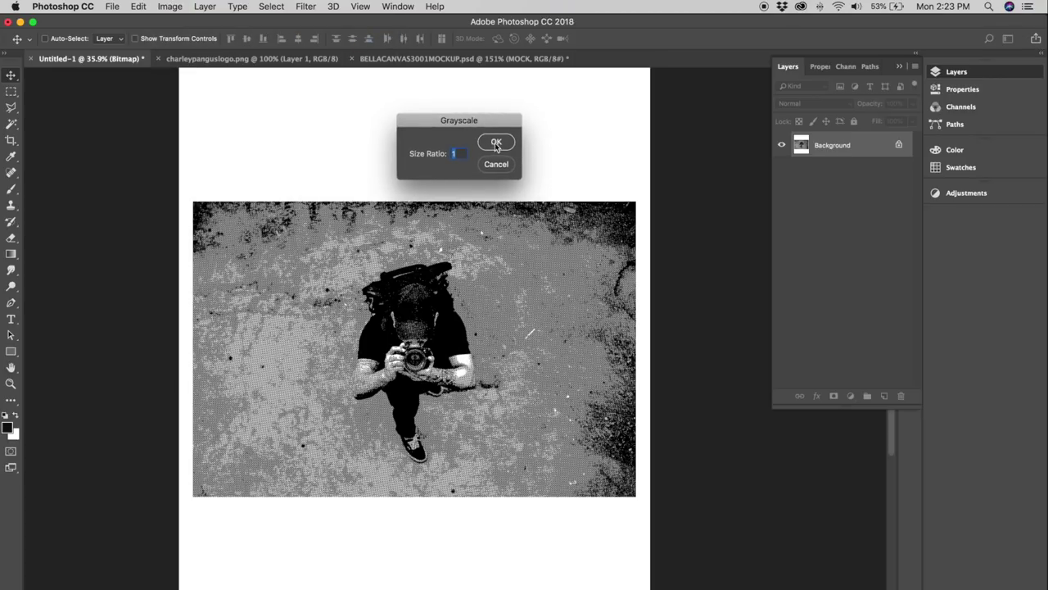
left_click(496, 148)
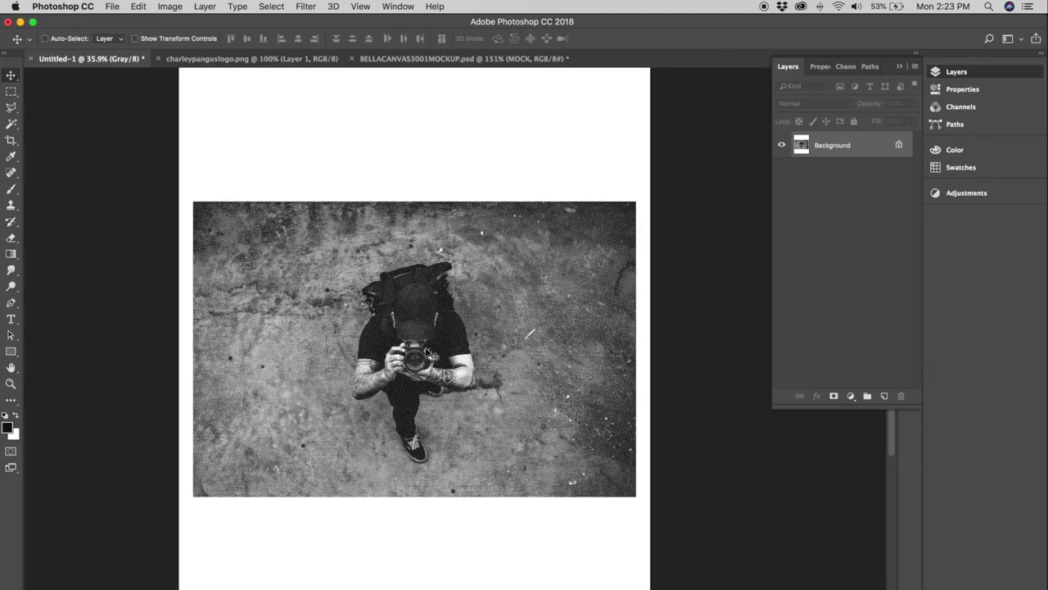
scroll(316, 270, "up", 5)
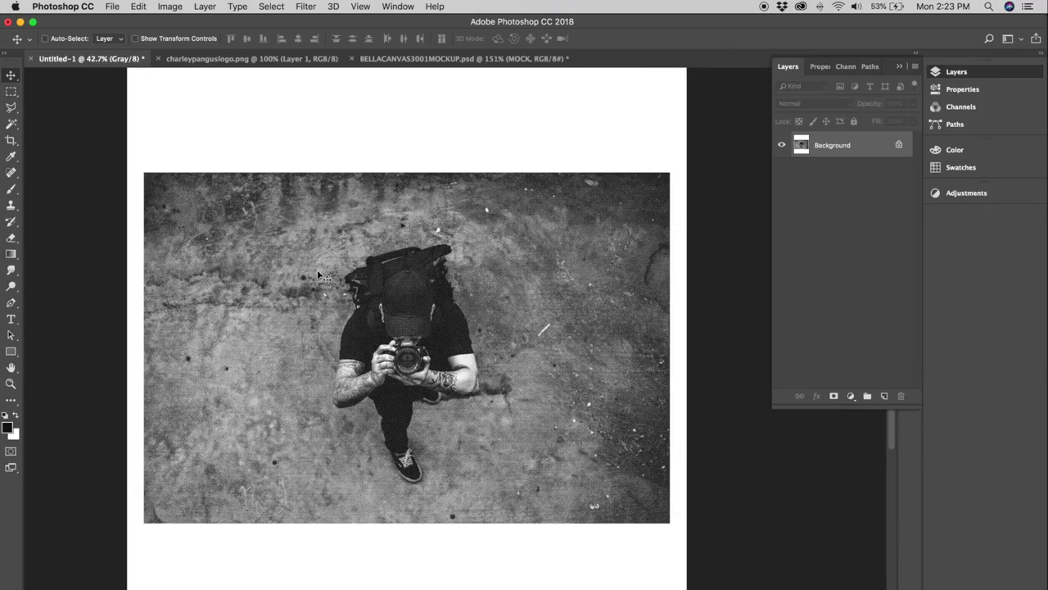
scroll(322, 276, "up", 3)
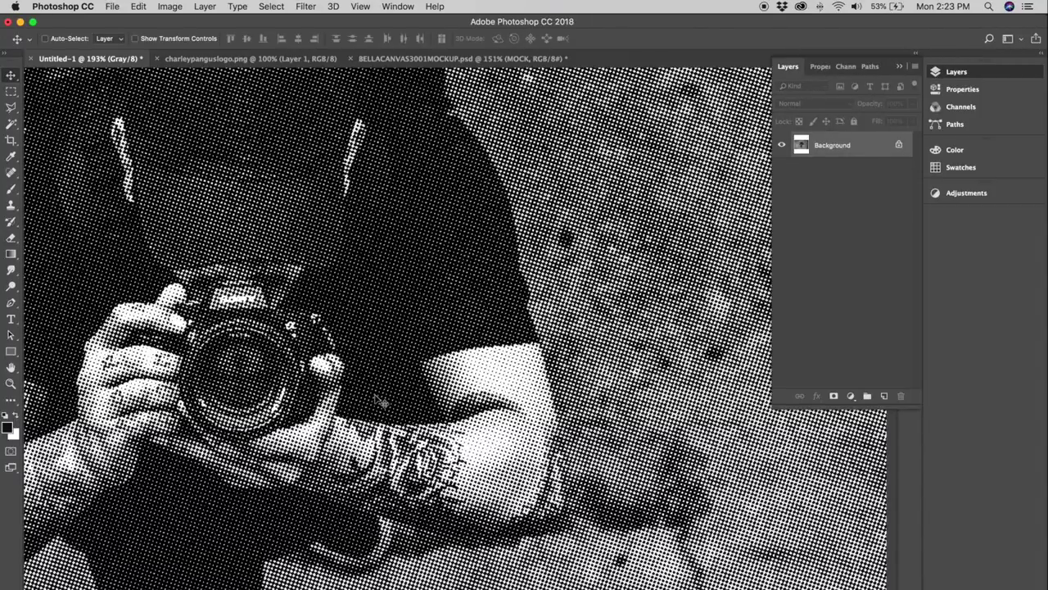
scroll(376, 399, "down", 5)
Switch the document to RGB Color mode and confirm the mode change.
left_click(170, 7)
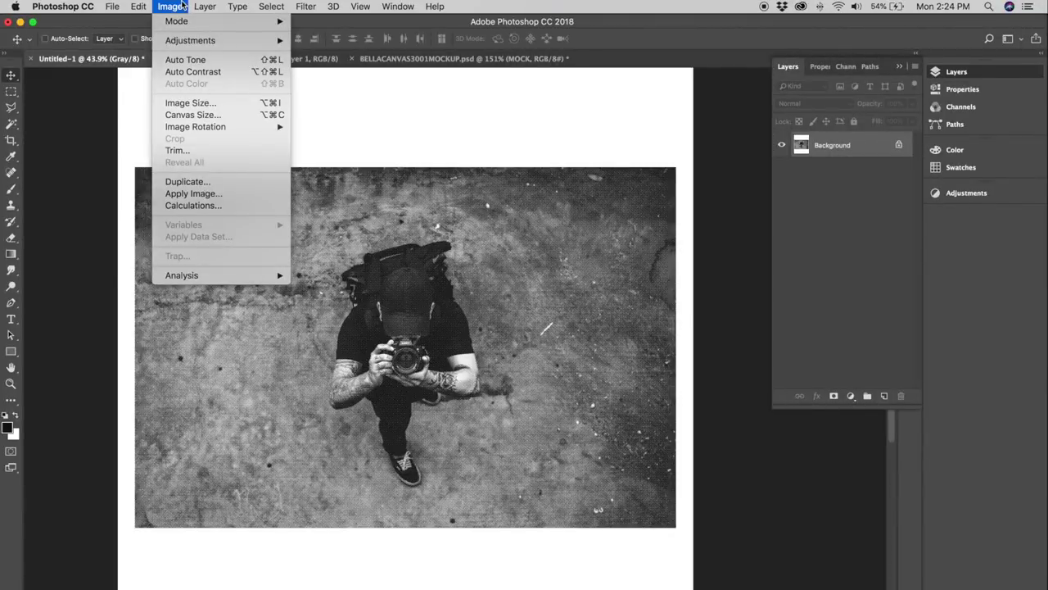
mouse_move(178, 22)
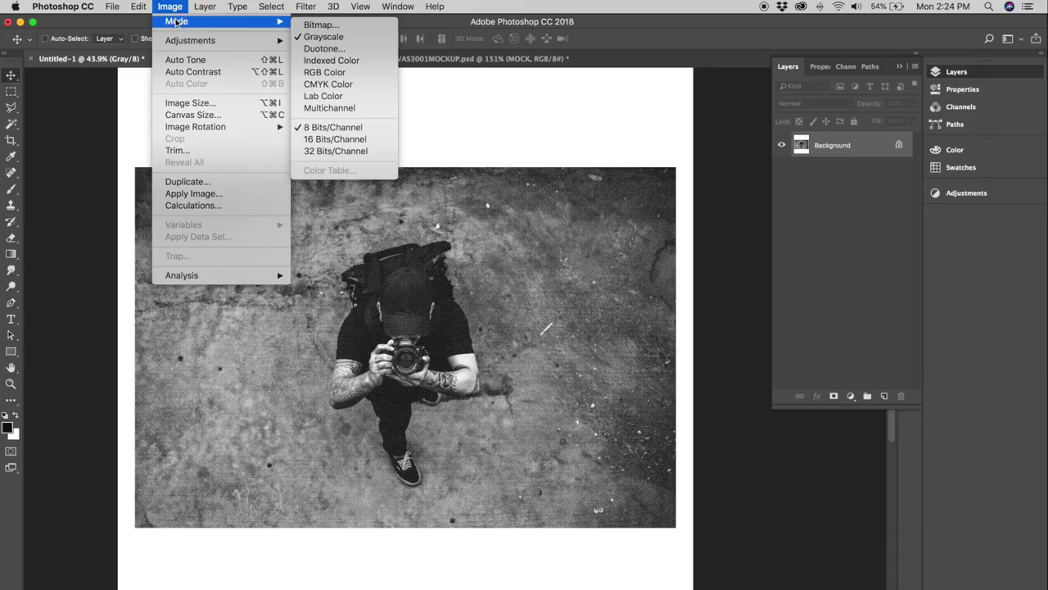
left_click(349, 72)
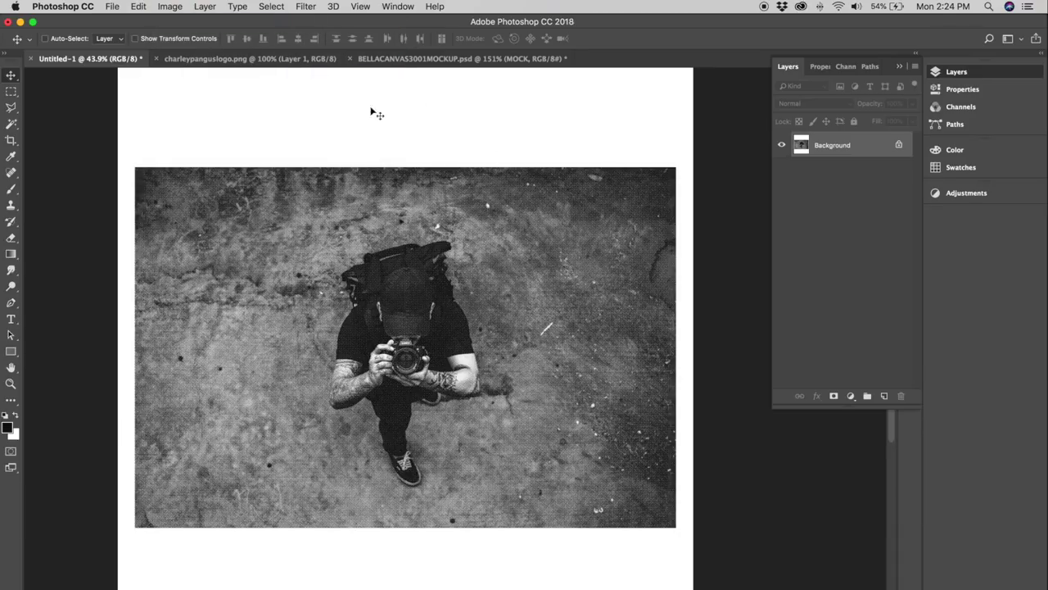
left_click(169, 7)
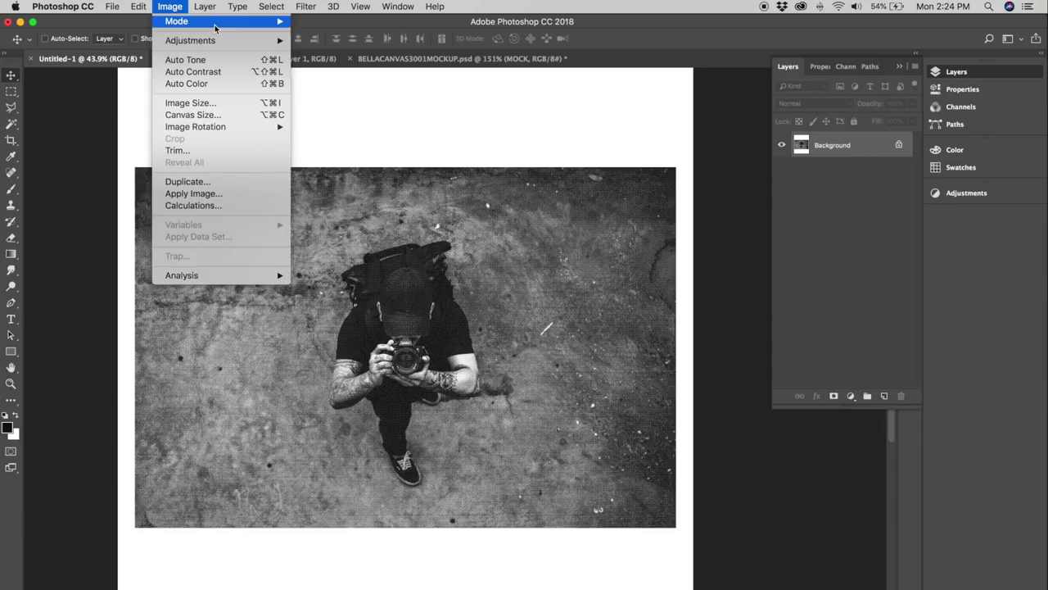
mouse_move(214, 22)
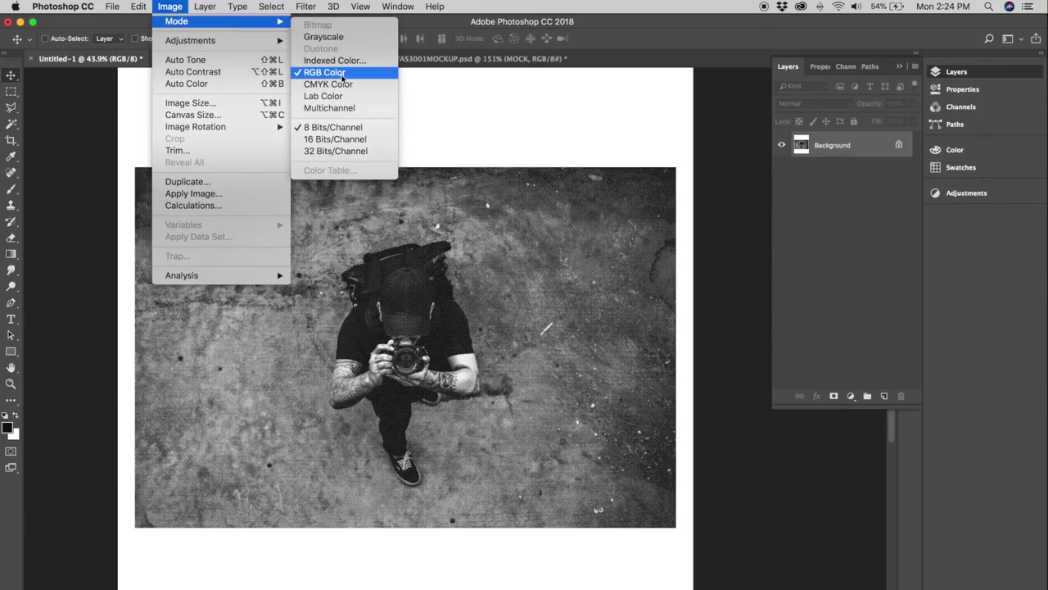
left_click(571, 174)
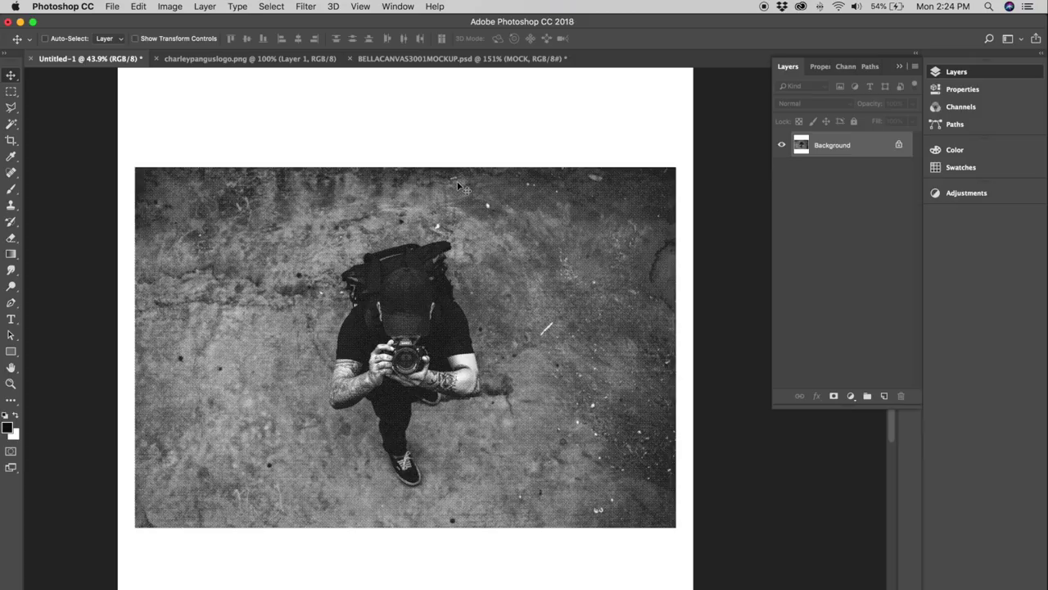
Copy the Background to Layer 1 with Cmd+J, hide Background, and open Layer 1's Blending Options.
key("w")
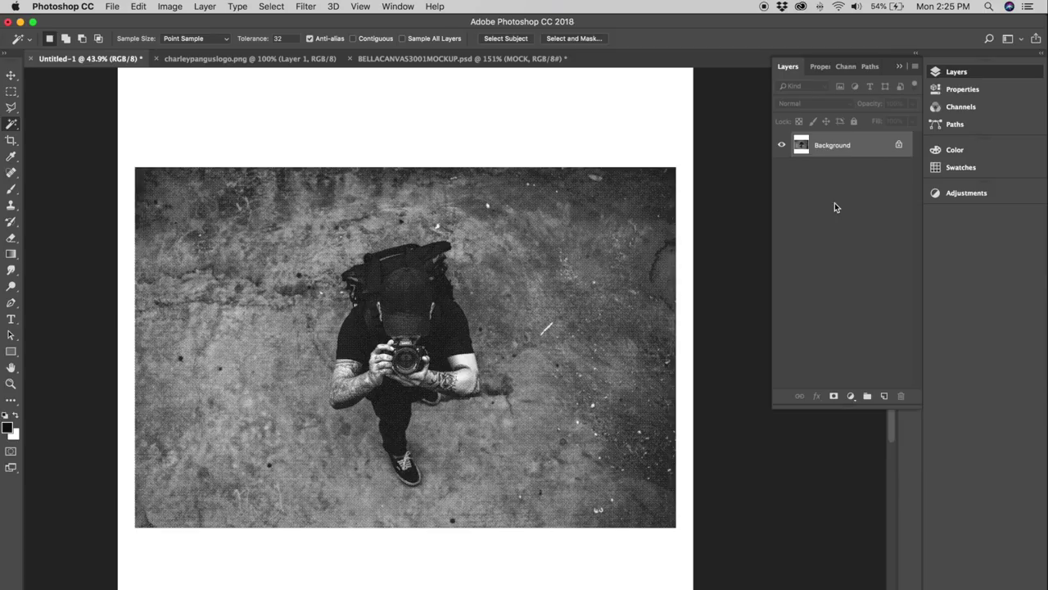
key("super+j")
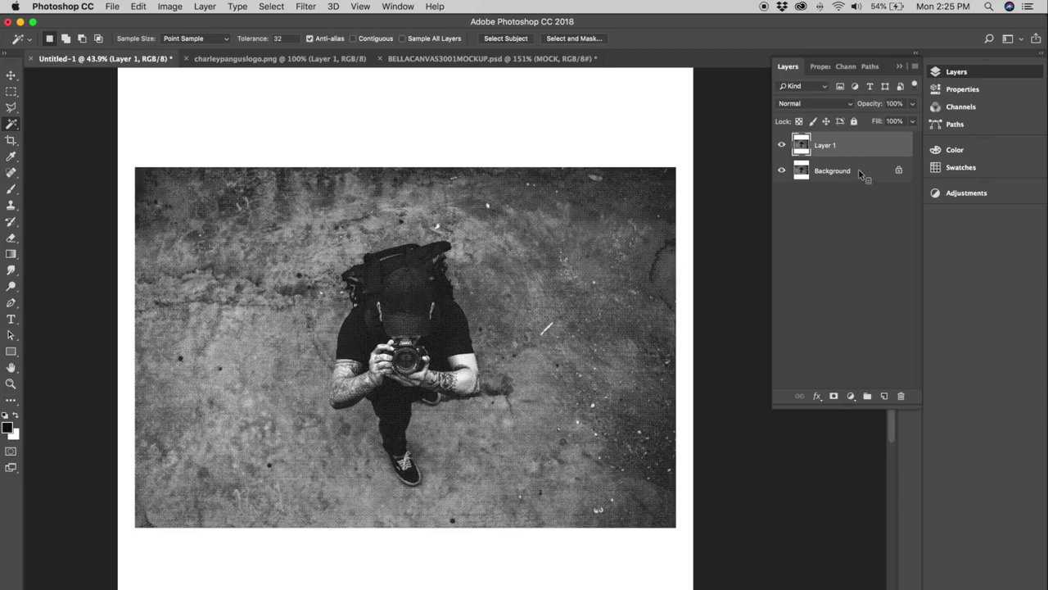
right_click(862, 172)
left_click(796, 202)
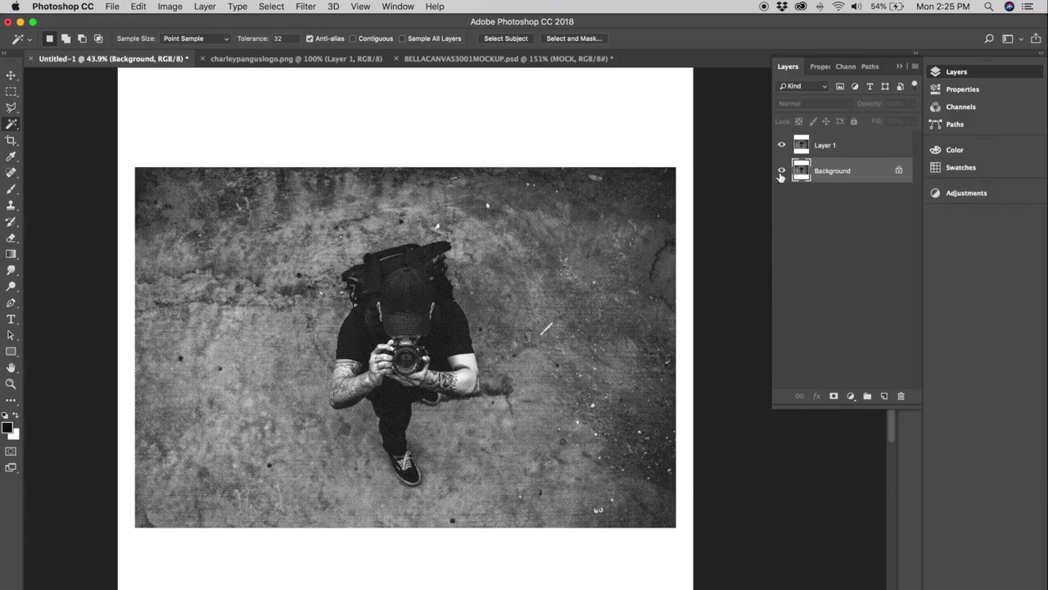
left_click(782, 173)
left_click(835, 149)
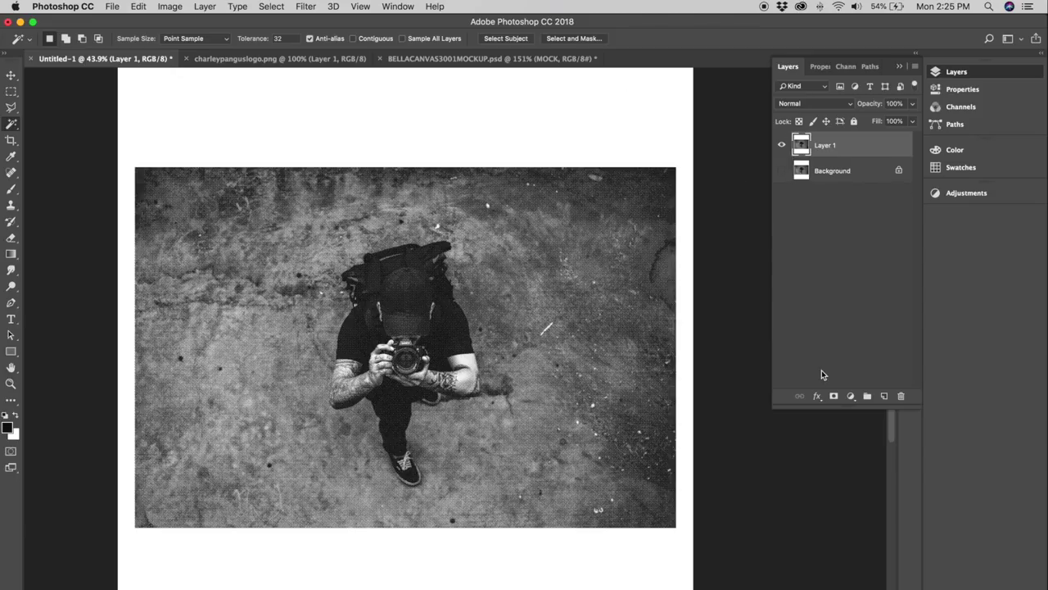
left_click(818, 398)
left_click(827, 410)
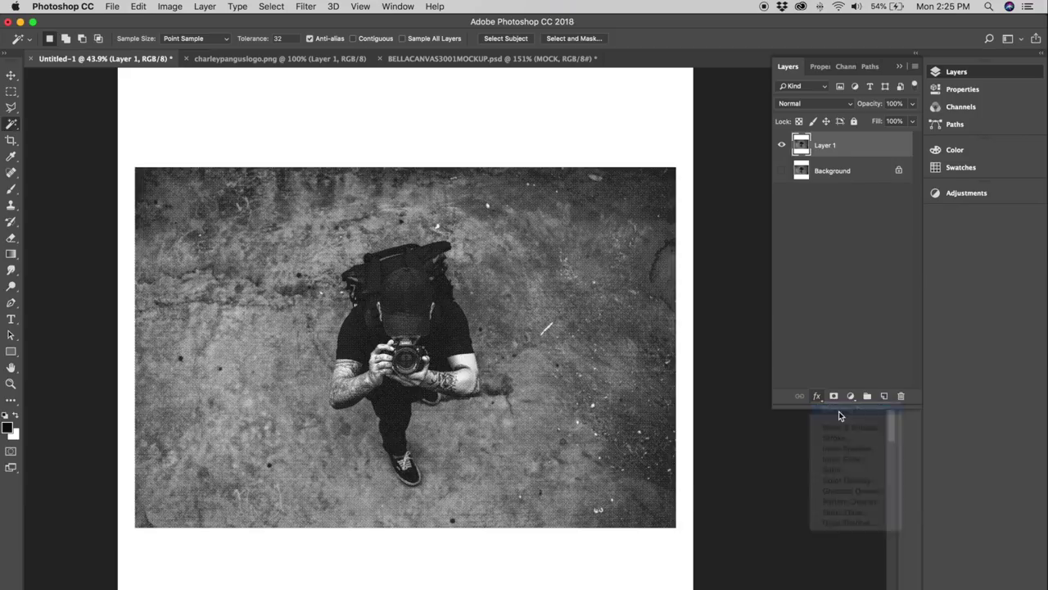
Split Layer 1's This Layer white Blend If slider to 180/230 and apply it.
left_click_drag(832, 176, 665, 205)
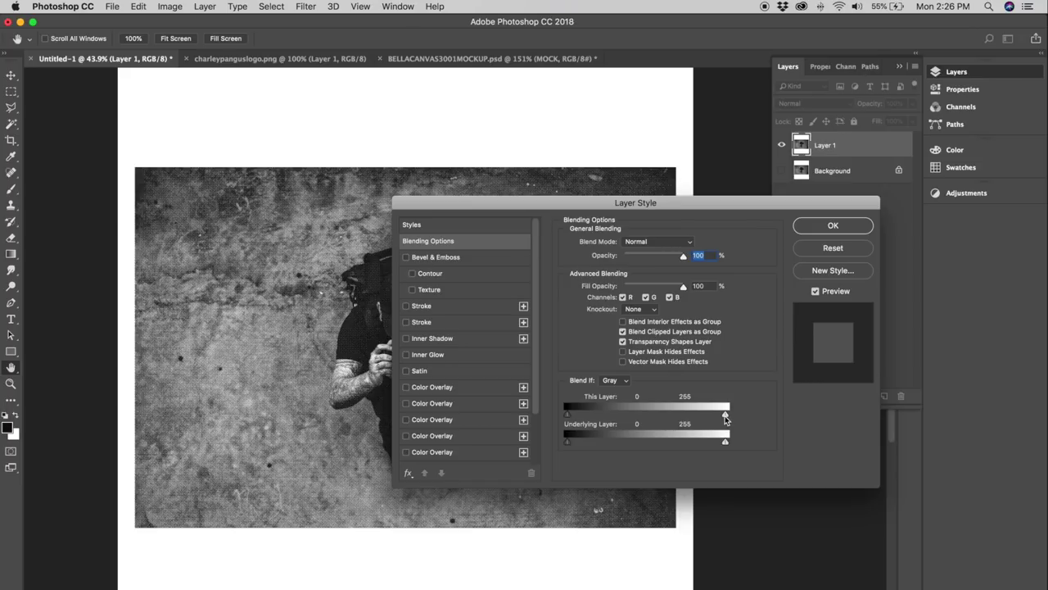
mouse_move(724, 418)
left_mouse_down()
mouse_move(678, 417)
mouse_move(725, 416)
mouse_move(712, 419)
left_mouse_up()
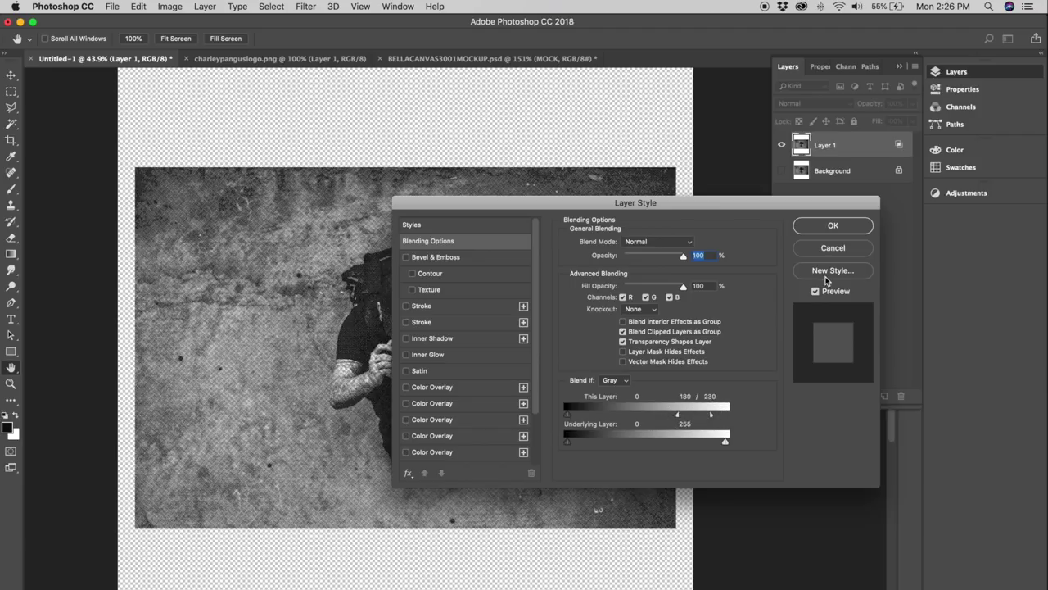
left_click(825, 227)
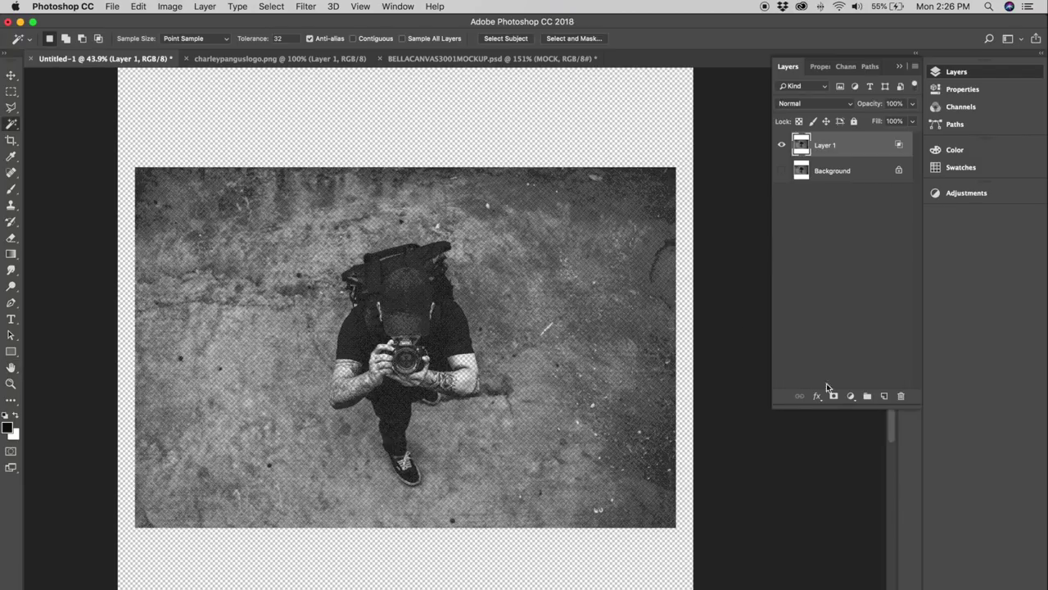
right_click(873, 147)
Convert Layer 1 to a smart object, trying then cancelling a Color Overlay effect.
left_click(903, 277)
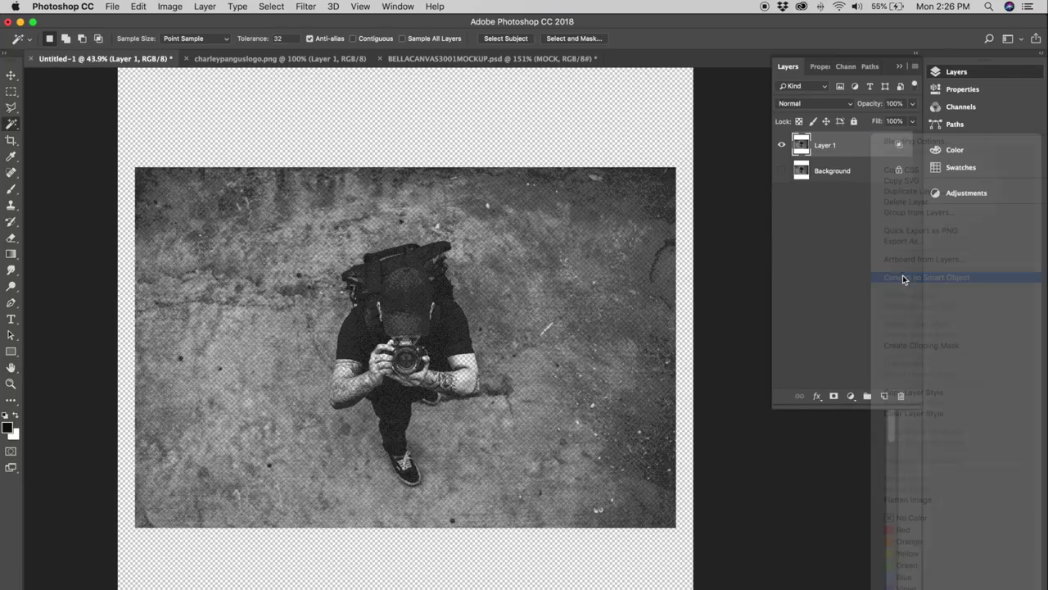
left_click(817, 398)
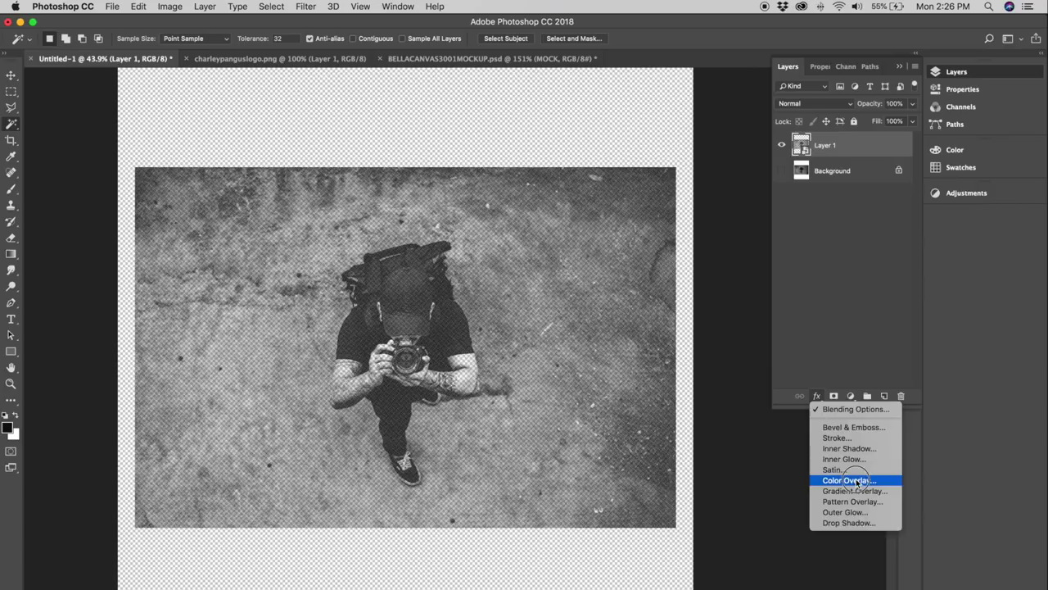
left_click(852, 476)
left_click(692, 242)
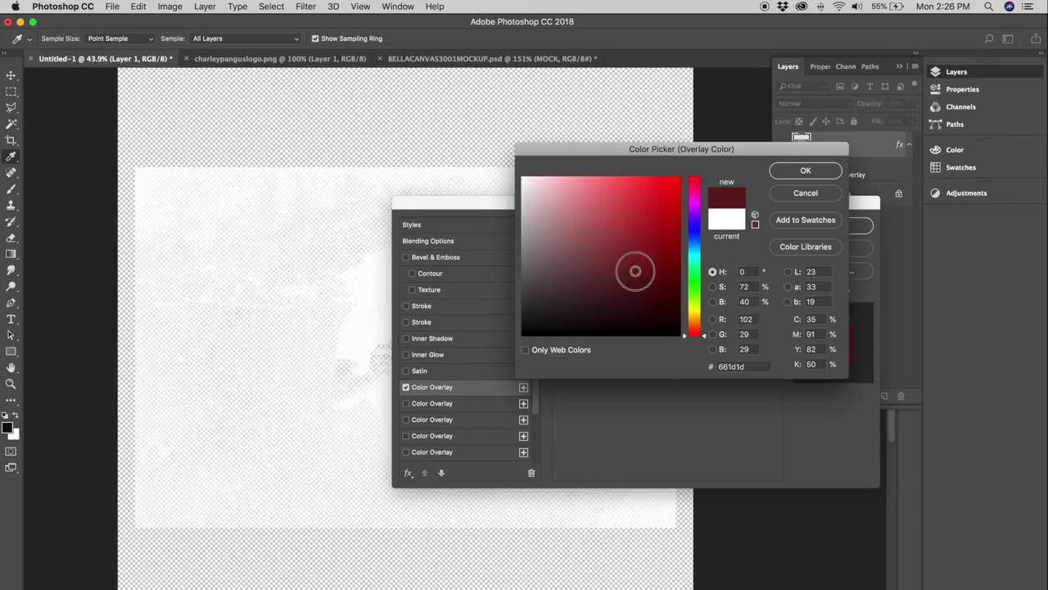
left_click_drag(631, 270, 552, 314)
left_click(805, 192)
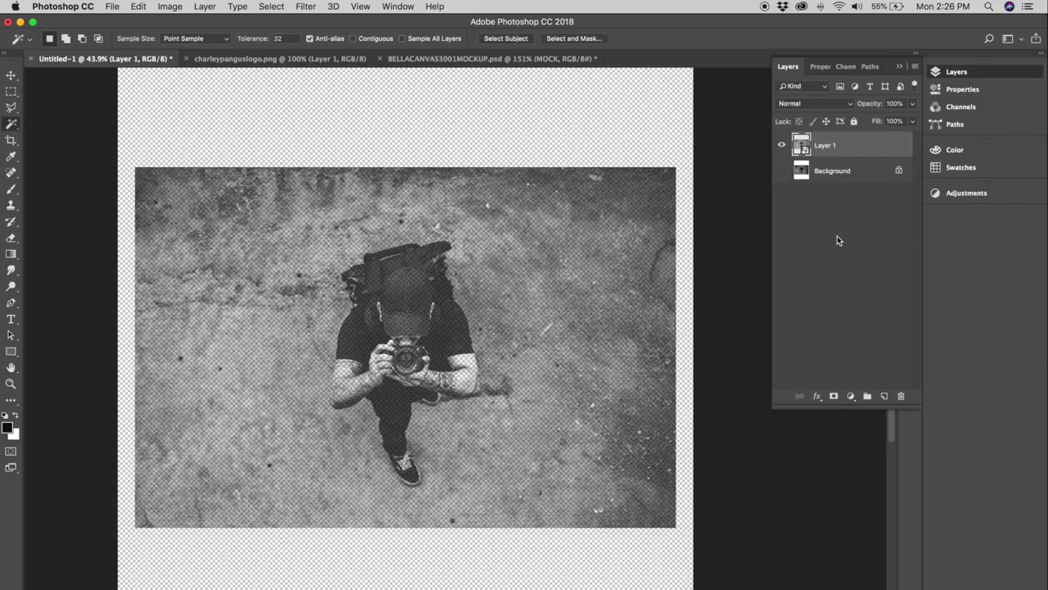
left_click(833, 247)
Duplicate Layer 1, delete the copy, and select the Background layer.
key("w")
key("super+j")
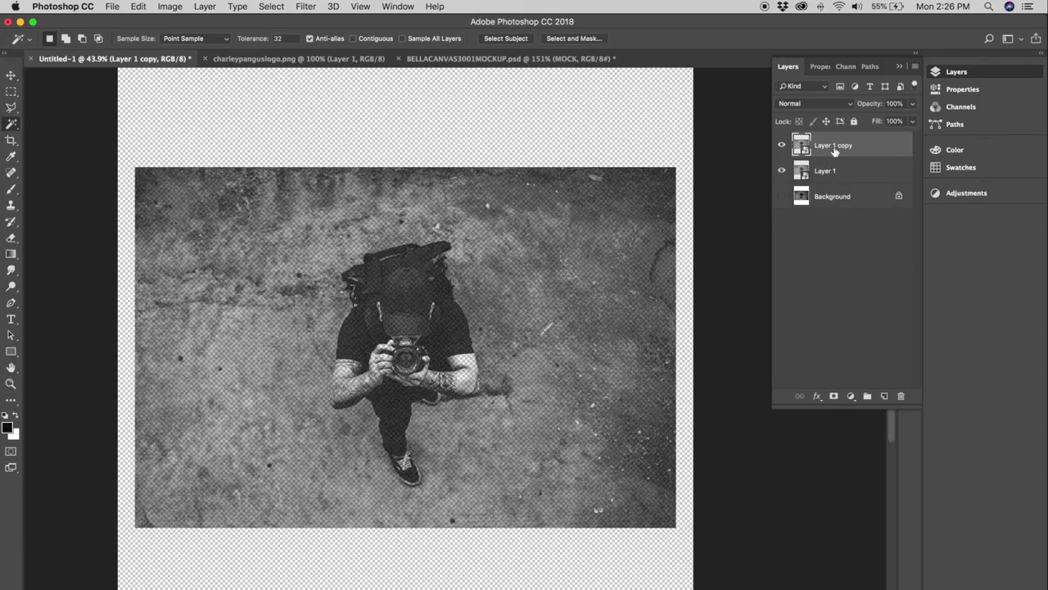
key("Delete")
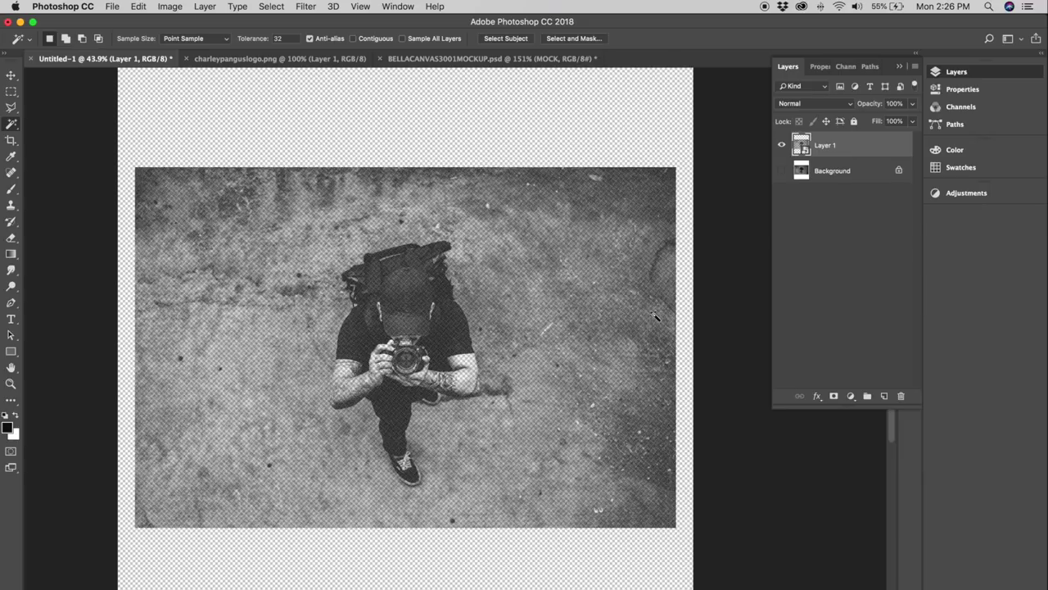
left_click(840, 172)
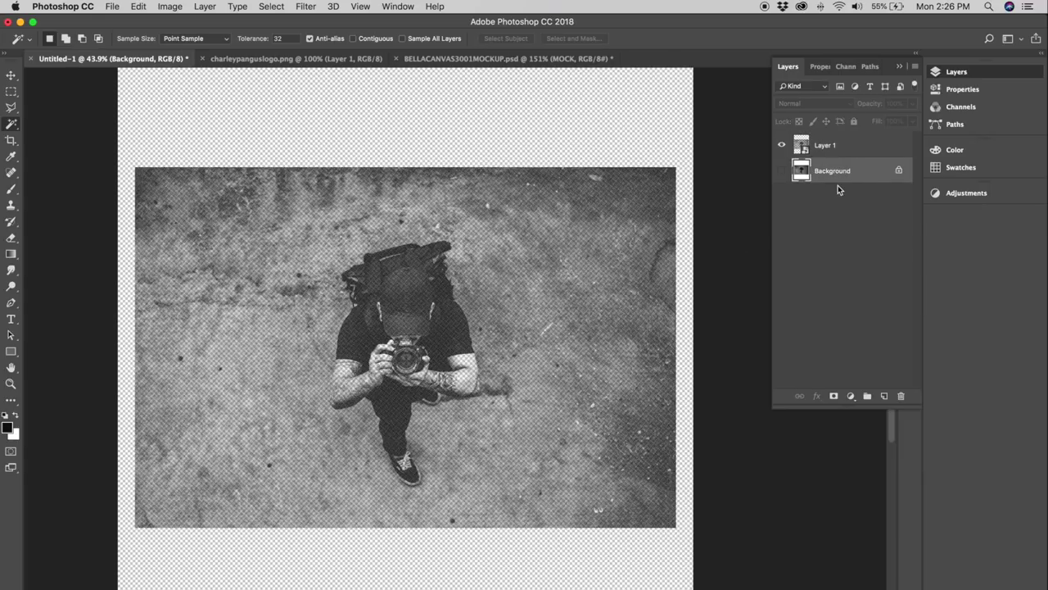
Set up the Rectangle tool with a white fill and no stroke.
left_click(10, 351)
left_click(39, 352)
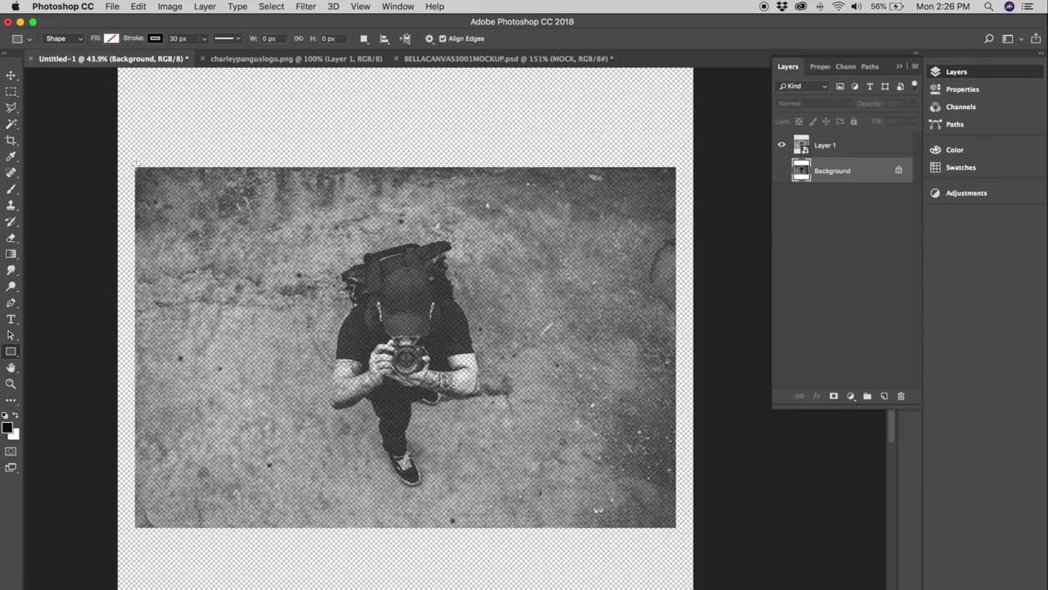
scroll(145, 182, "up", 5)
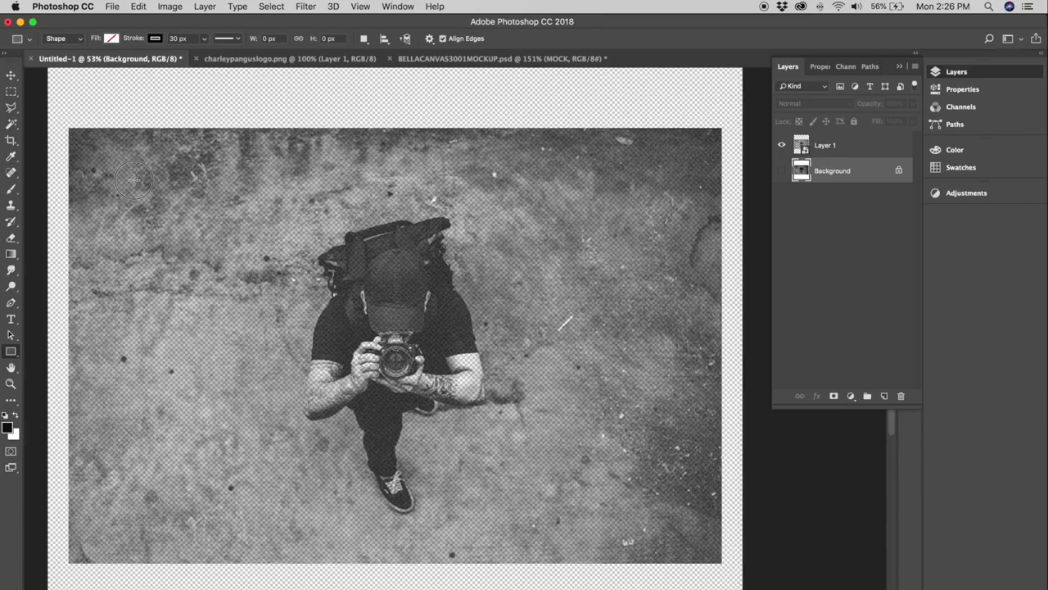
scroll(168, 163, "up", 2)
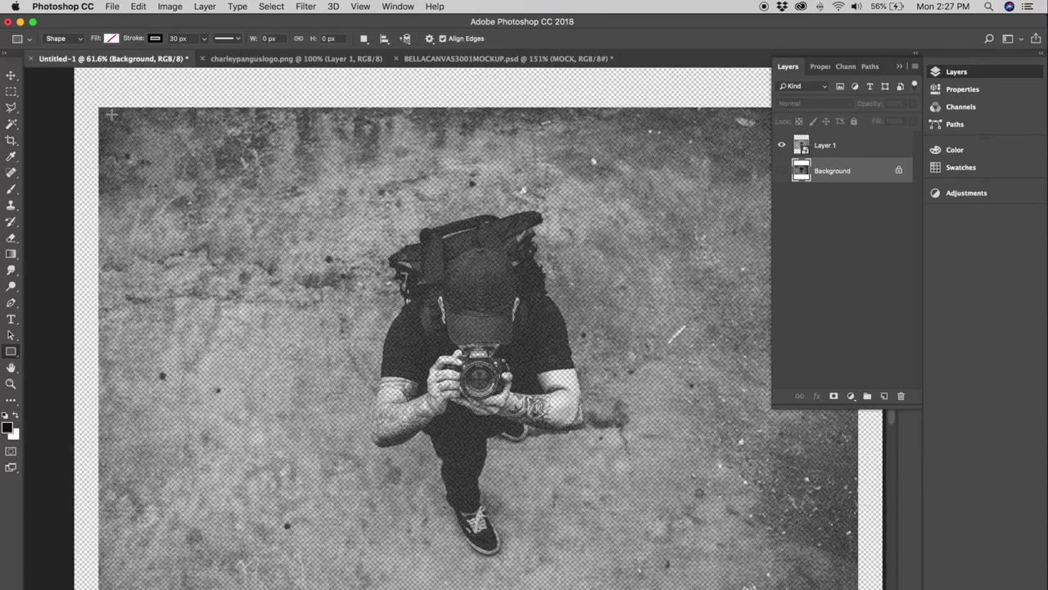
left_click_drag(98, 106, 327, 253)
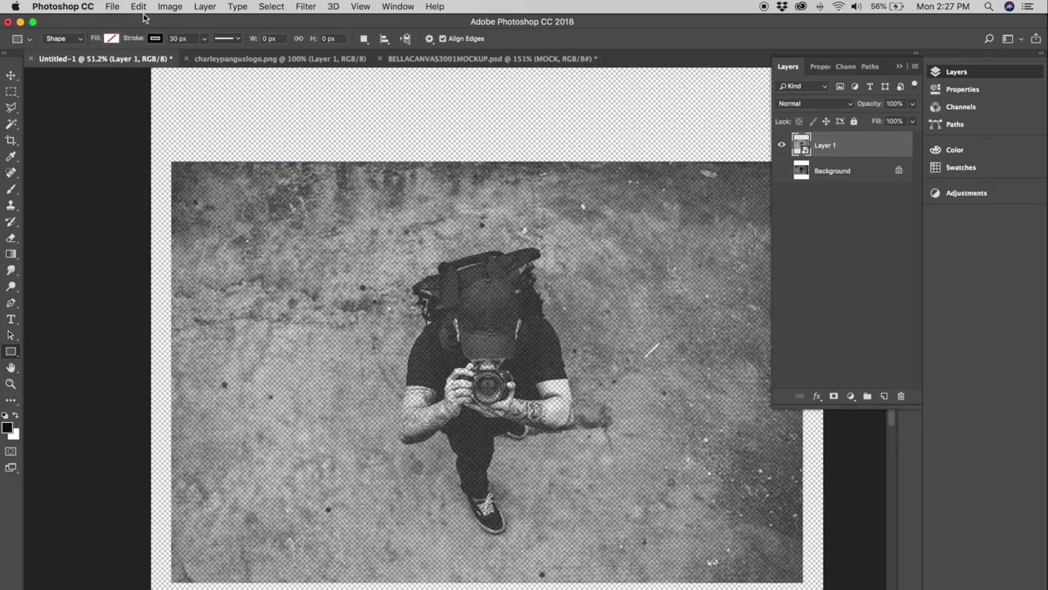
left_click(116, 37)
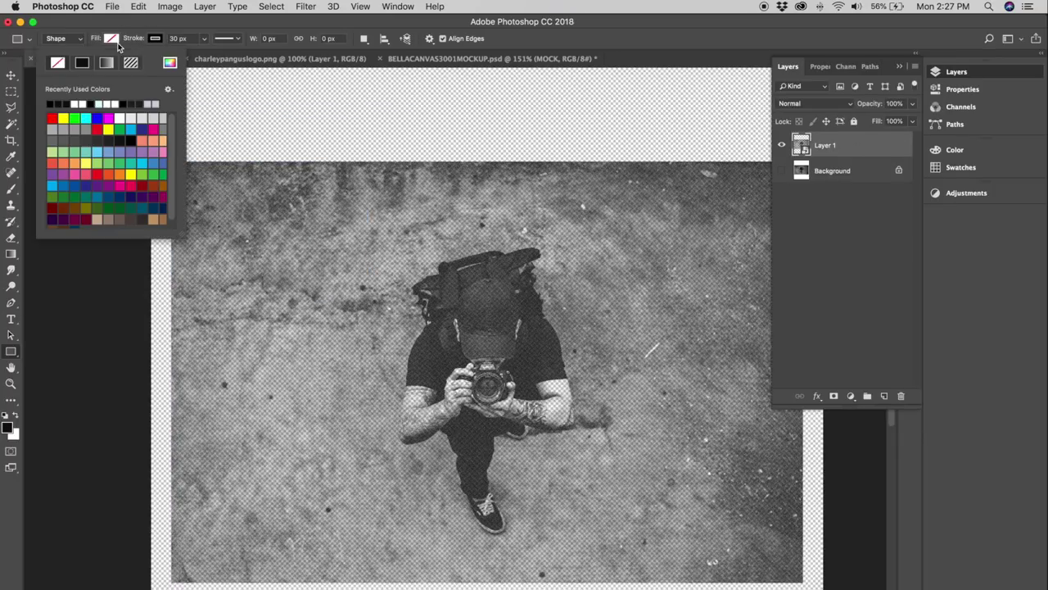
left_click(75, 102)
left_click(135, 41)
left_click(155, 37)
left_click(101, 63)
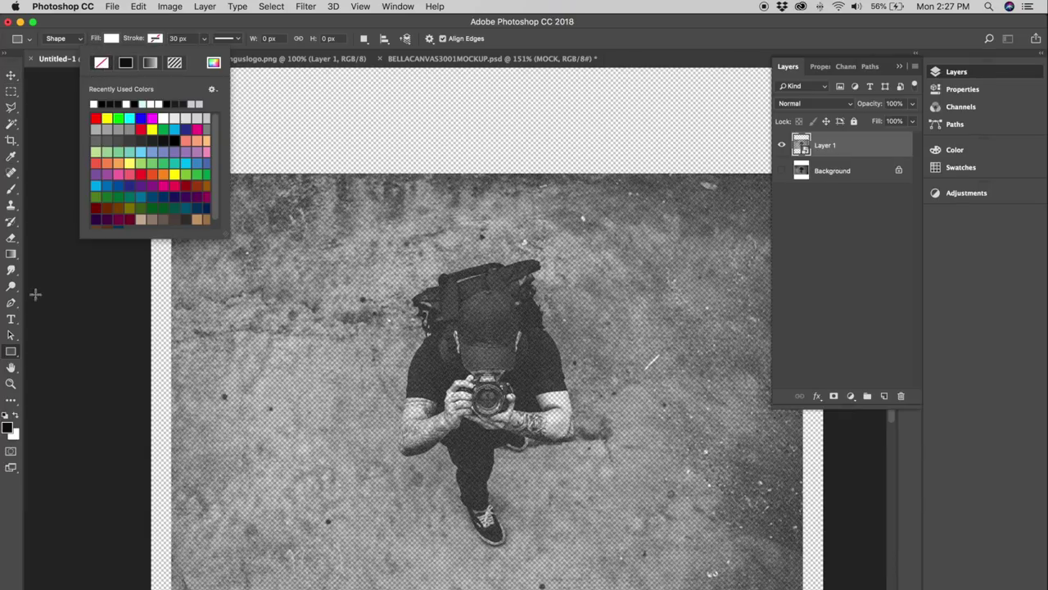
left_click(11, 352)
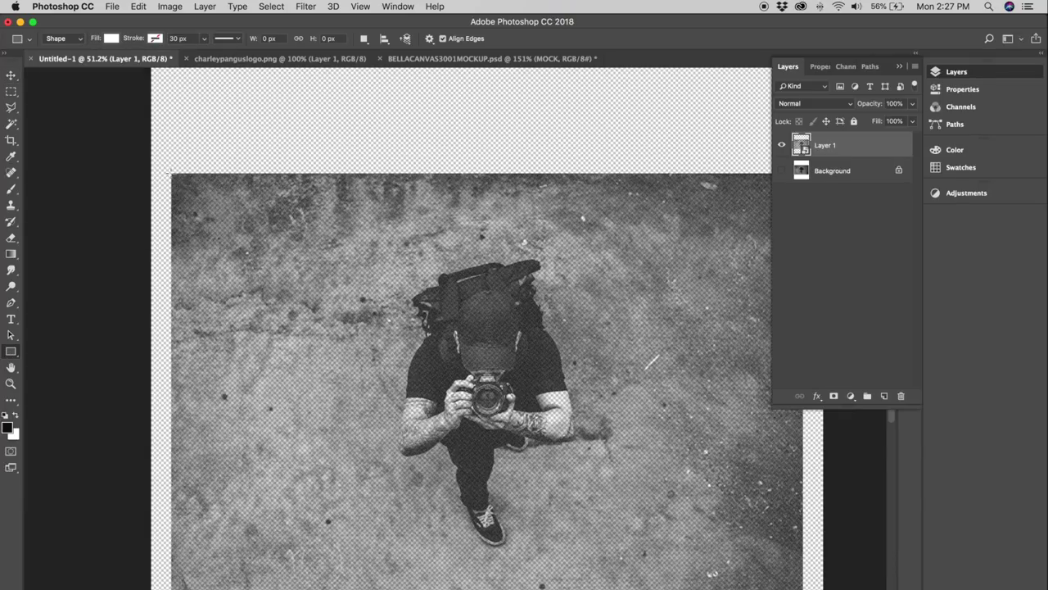
Draw a white rectangle covering the whole photo and move the photo layer above it.
left_click_drag(171, 174, 805, 588)
left_click(12, 74)
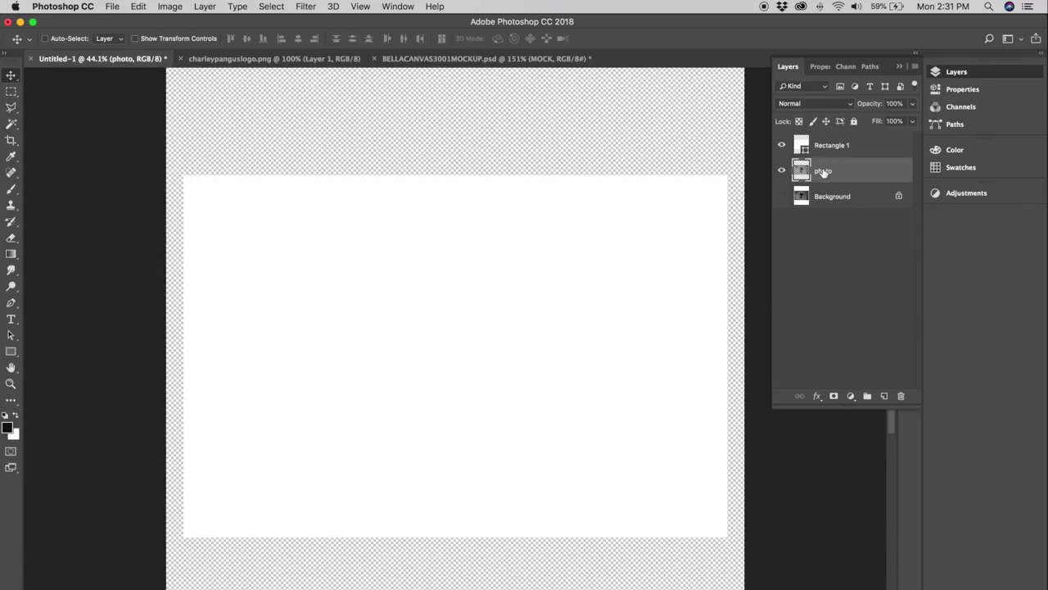
left_click_drag(823, 172, 827, 146)
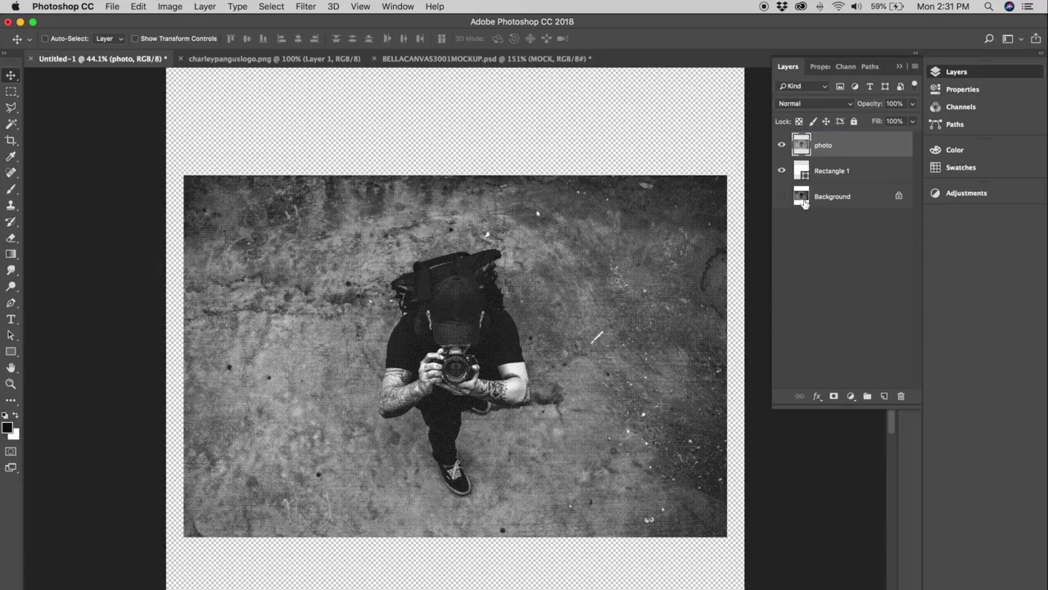
Add a new layer above Background and fill it with black.
left_click(803, 203)
left_click(884, 395)
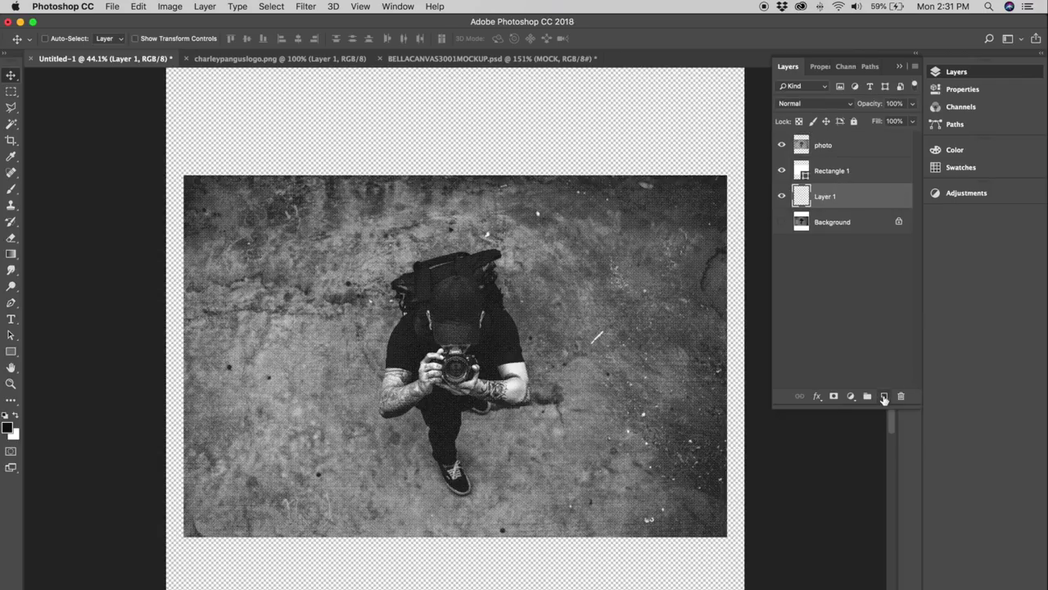
left_click(140, 7)
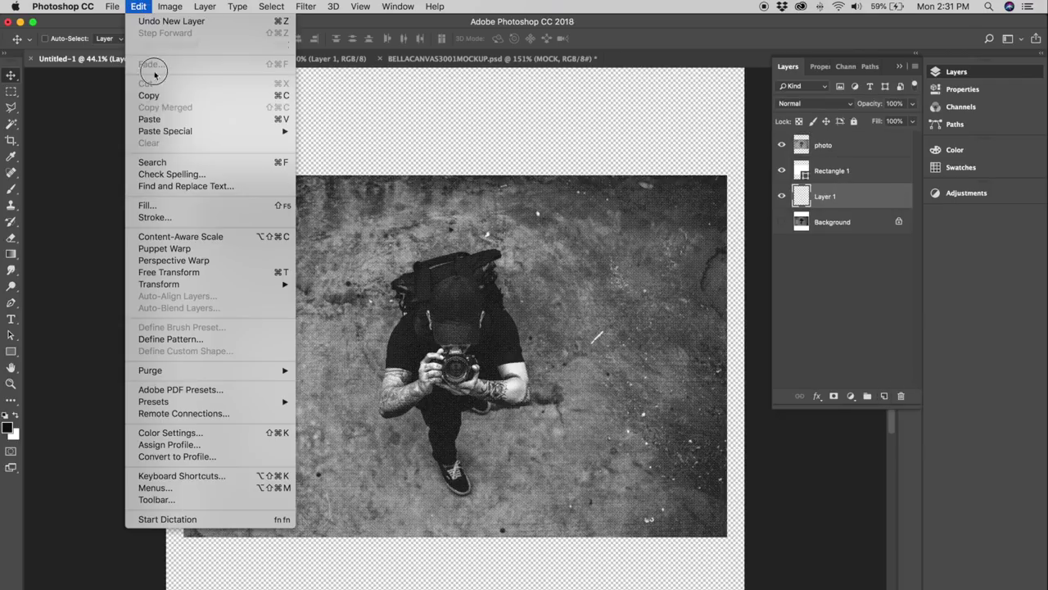
left_click(174, 207)
left_click(943, 265)
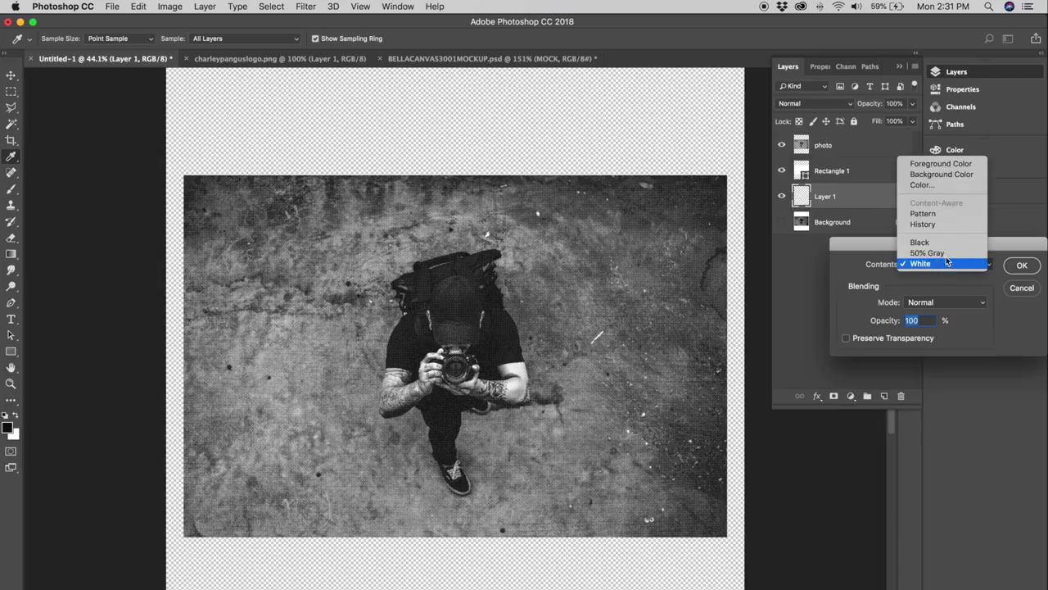
left_click(920, 241)
left_click(1022, 264)
key("v")
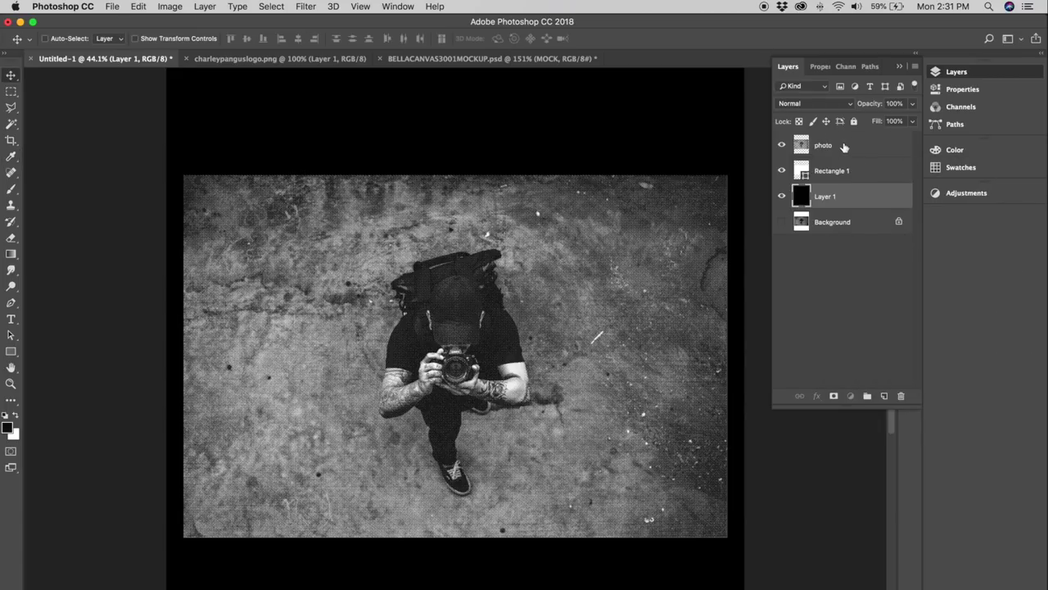
Group the photo and Rectangle 1 layers into a group named 'Photo Layers'.
left_click(844, 146)
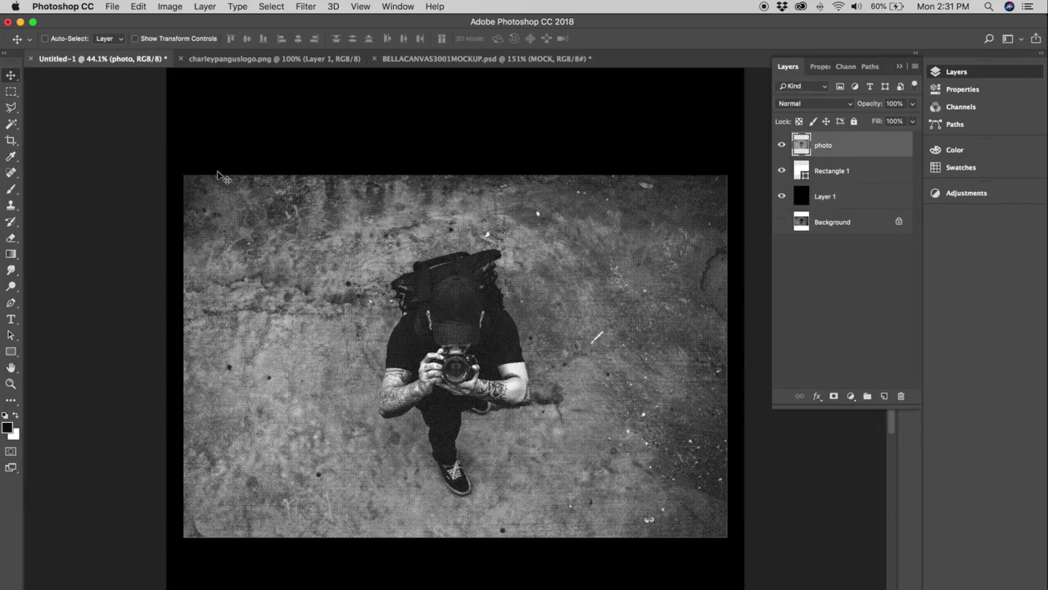
left_click(856, 172, "shift")
key("super+g")
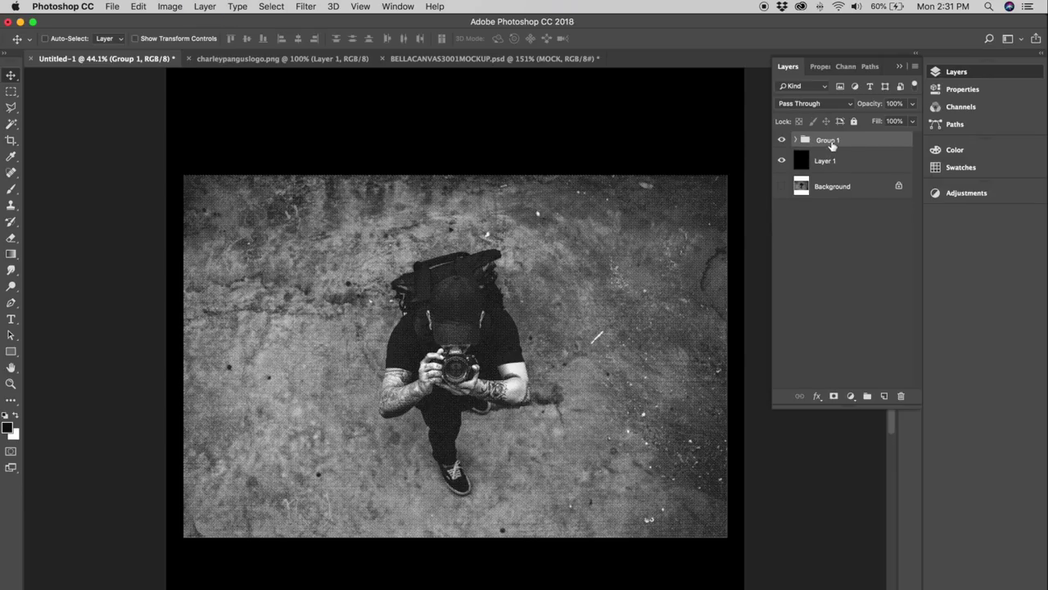
double_click(828, 140)
type("Photo Layers")
key("Return")
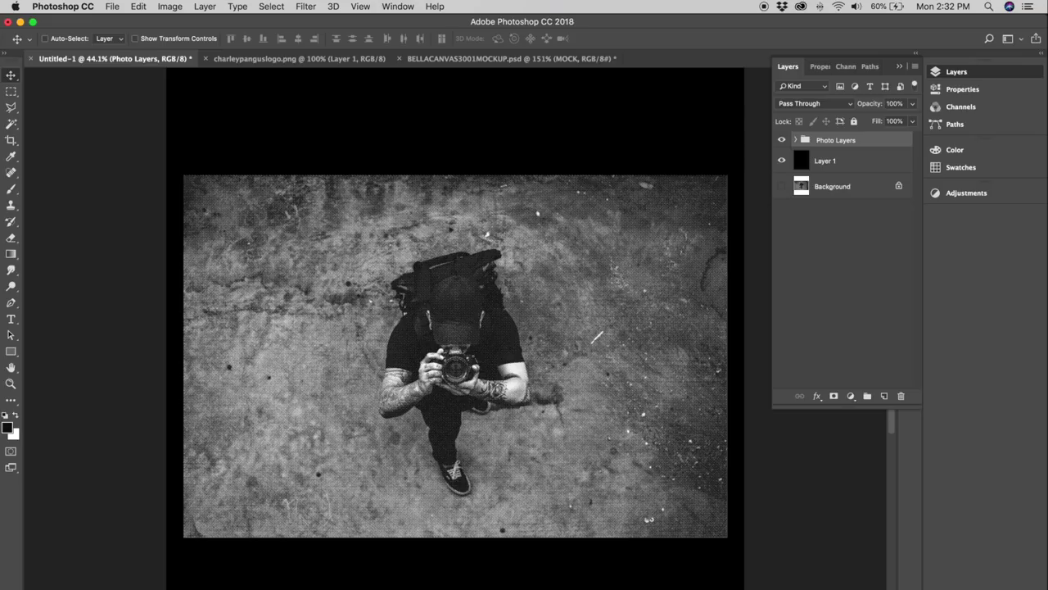
Add a STREET PHOTOGRAPHY text layer above the photo and make the title white.
key("t")
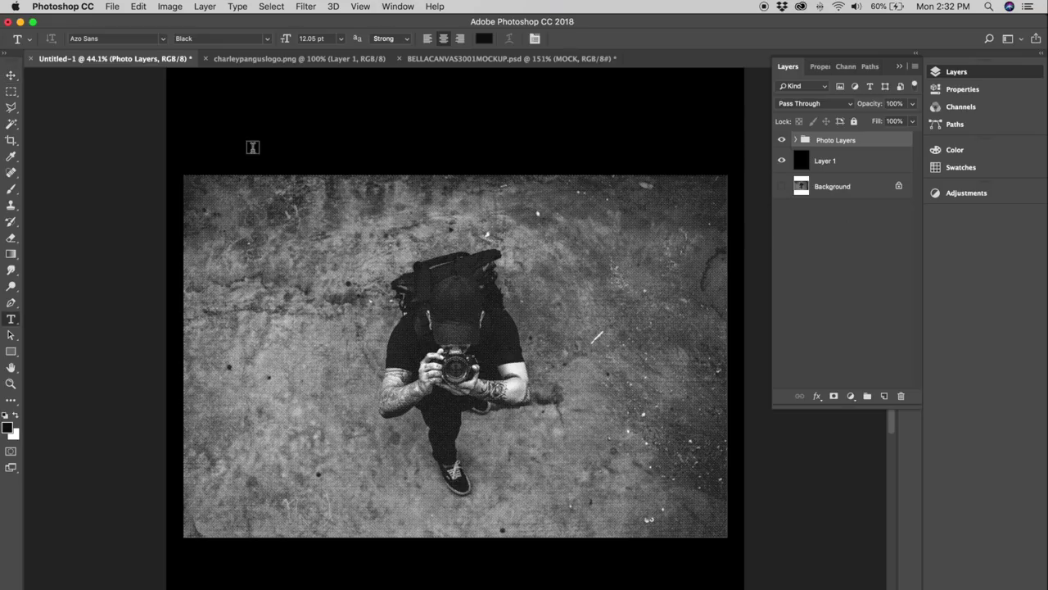
left_click(251, 143)
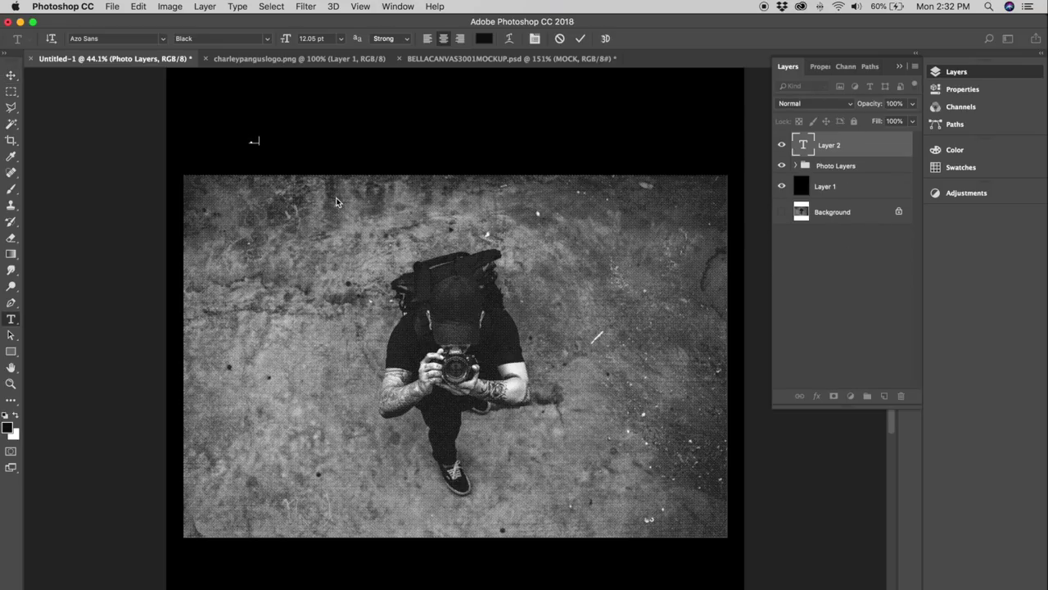
key("super+Return")
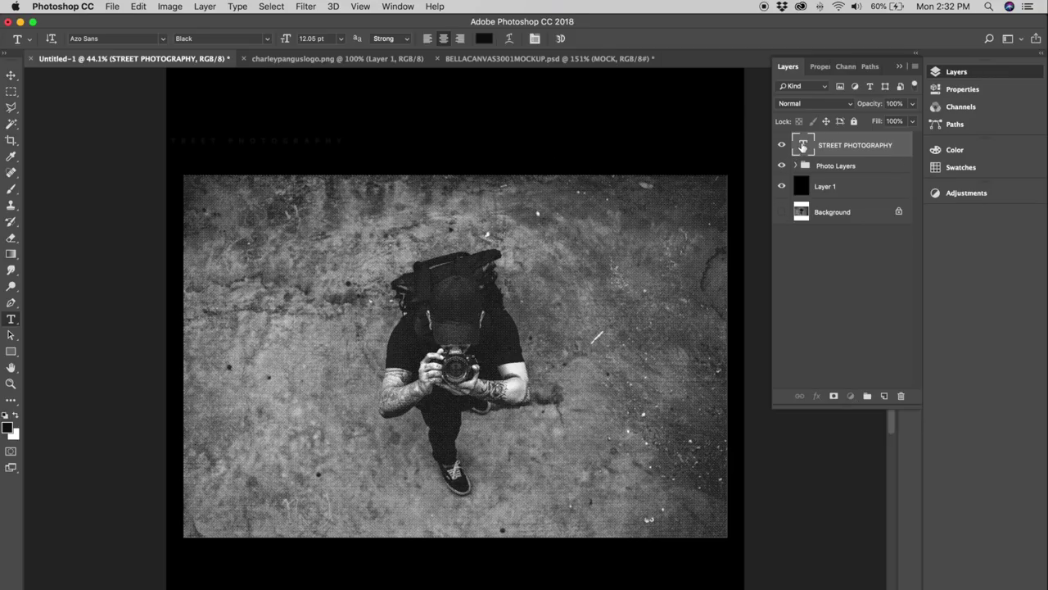
double_click(803, 146)
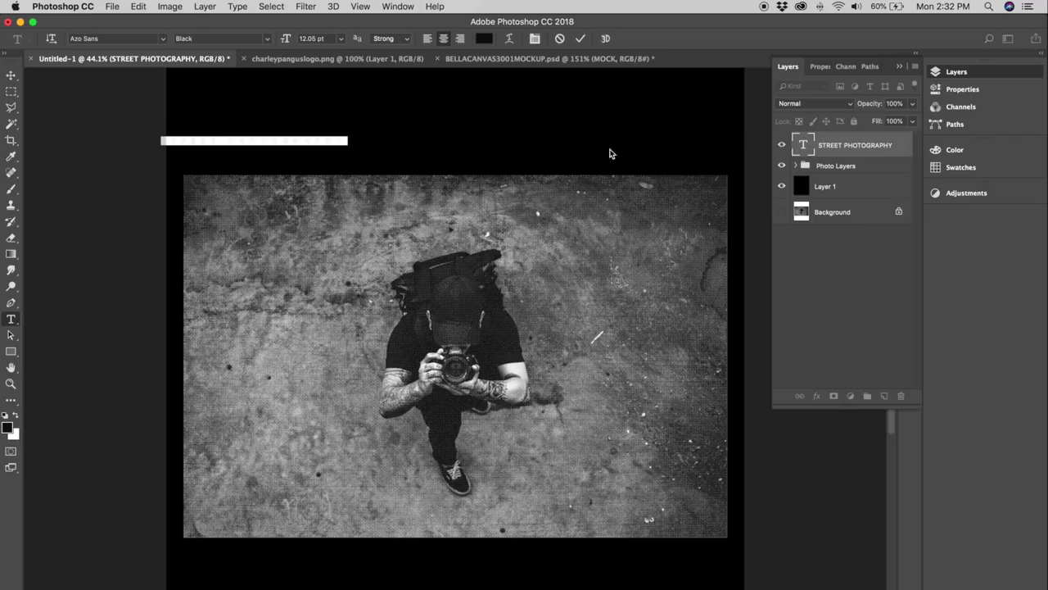
left_click(14, 418)
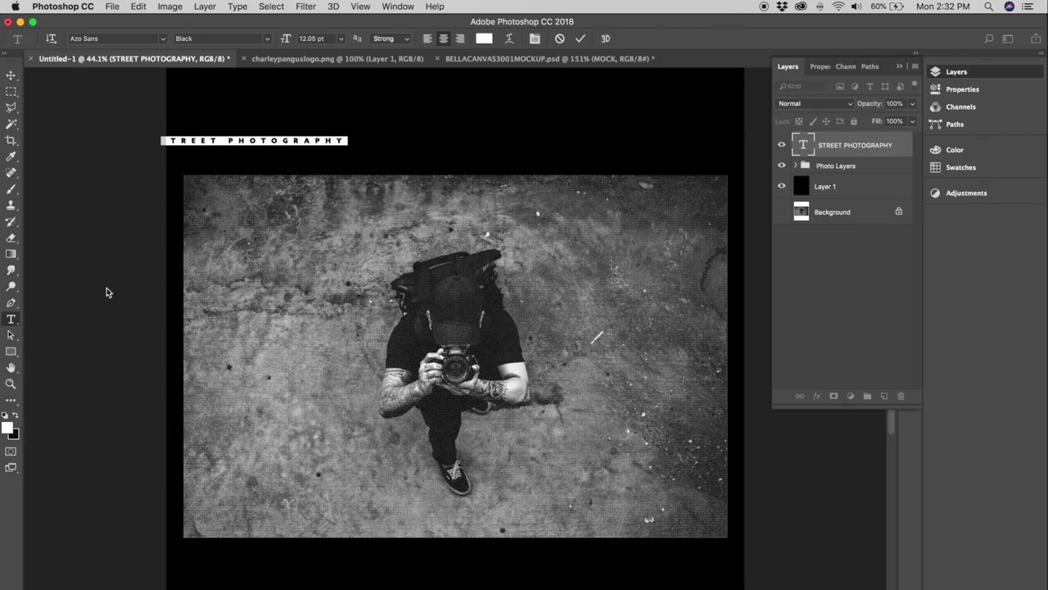
left_click(11, 75)
Move the title above the photo and scale it to about 230%, matching the photo's width.
left_click_drag(265, 130, 344, 143)
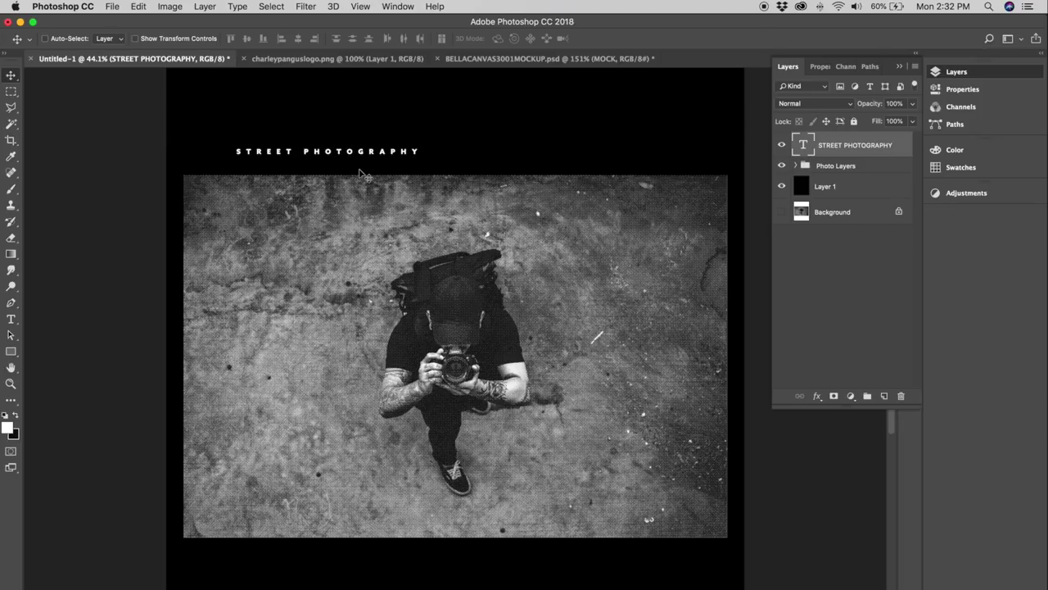
key("super+t")
left_click_drag(426, 146, 743, 121)
left_click_drag(273, 141, 244, 154)
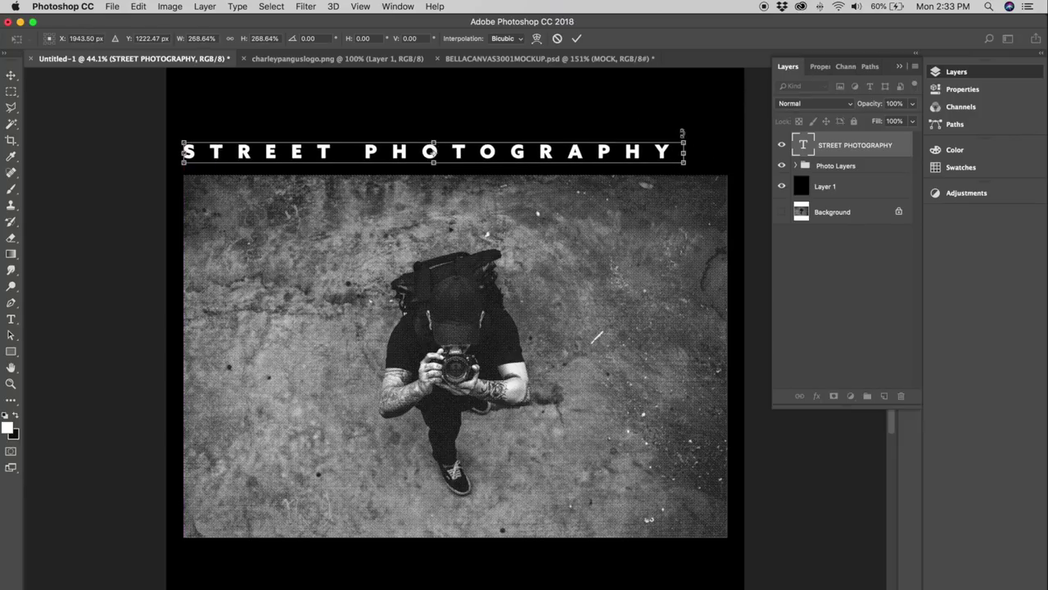
left_click_drag(690, 141, 727, 129)
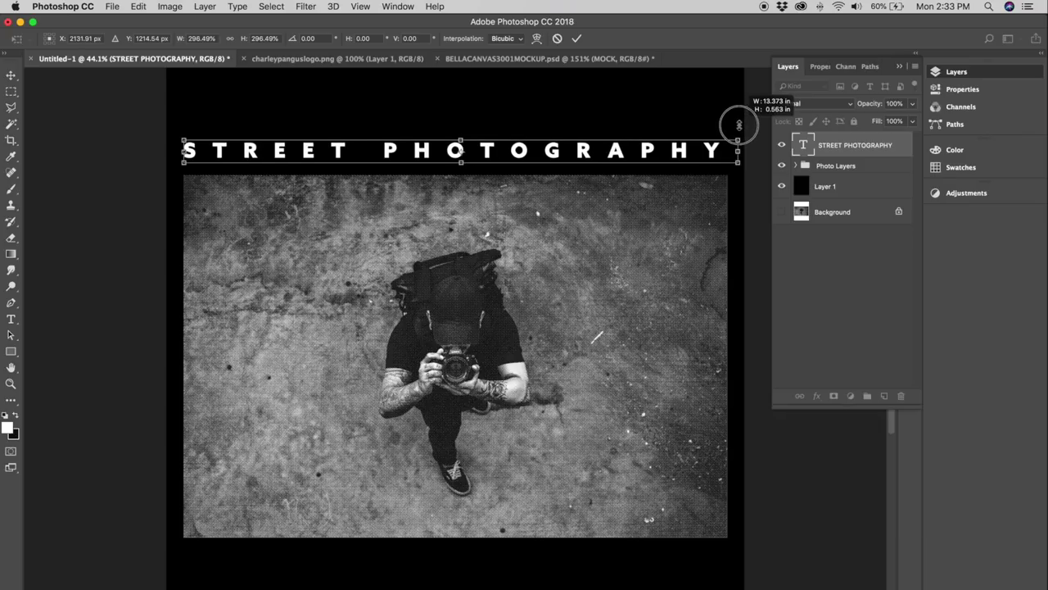
key("Return")
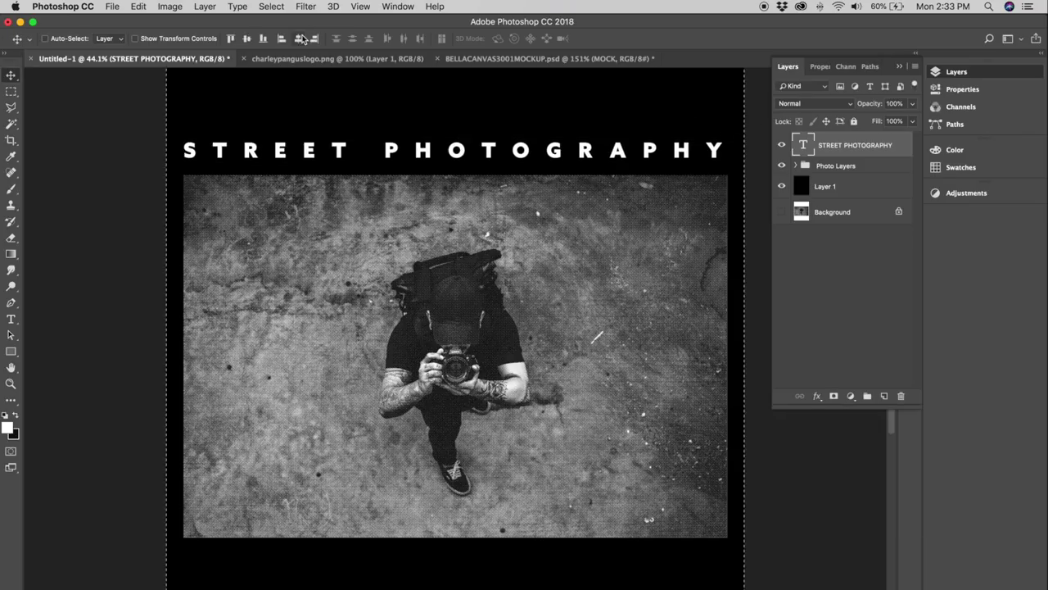
Drag the script logo layer from the logo document into Untitled-1.
left_click(371, 59)
left_click_drag(501, 266, 399, 213)
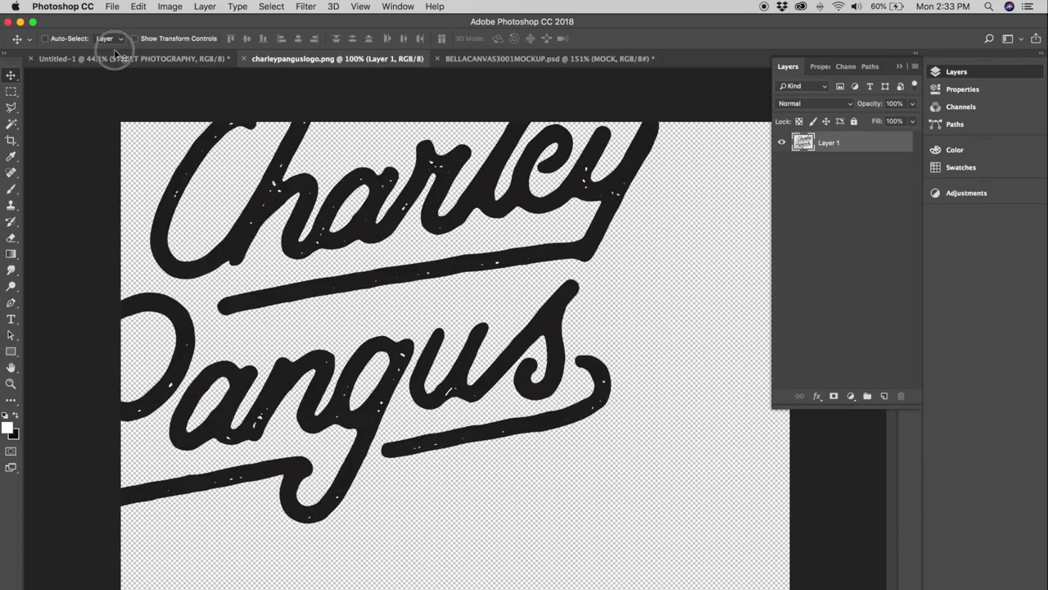
left_click_drag(115, 62, 437, 360)
scroll(443, 363, "down", 10)
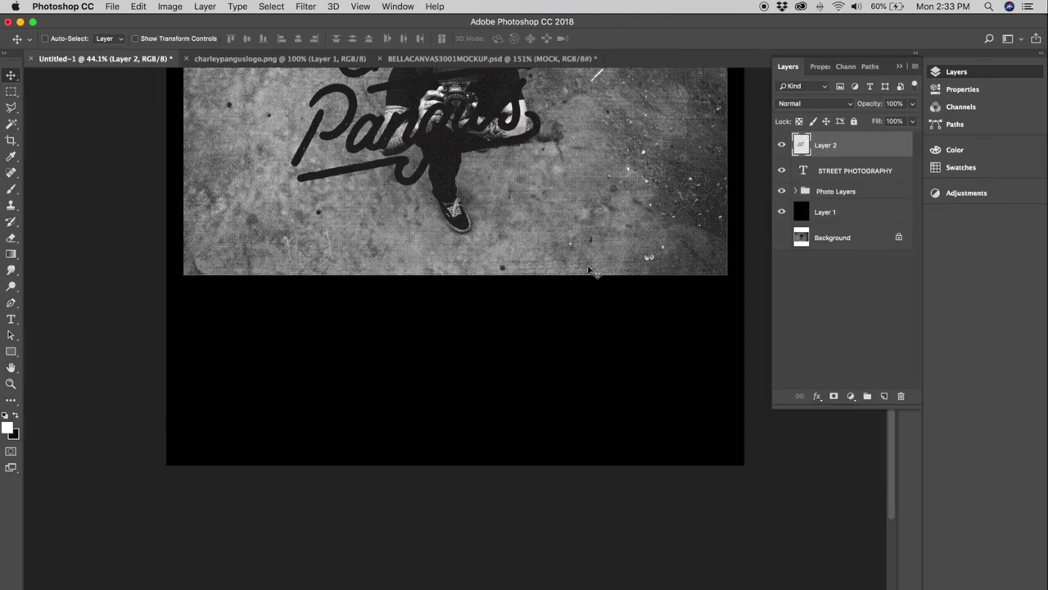
scroll(588, 271, "up", 3)
Make the logo white with a Color Overlay, shrink it to about 30%, and centre it below the photo.
left_click(817, 396)
left_click(862, 481)
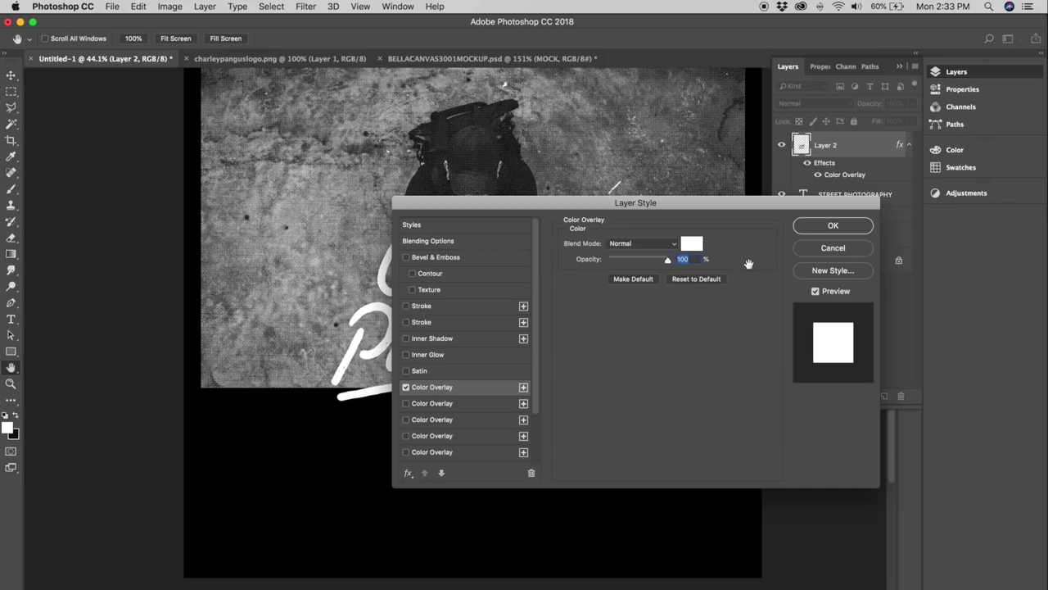
left_click(834, 225)
left_click_drag(604, 205, 496, 261)
left_click_drag(466, 305, 463, 415)
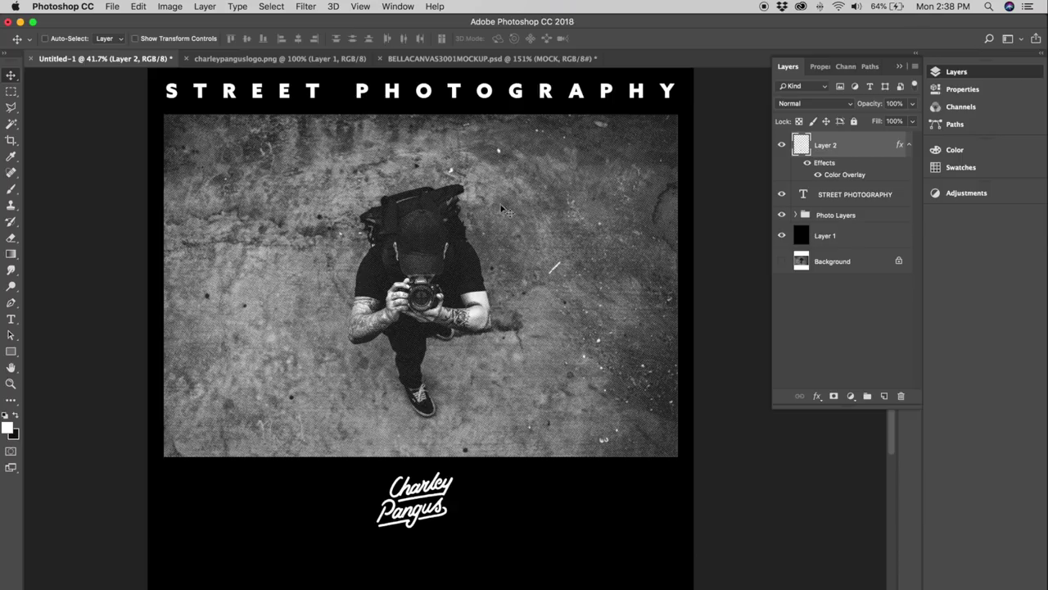
Group the logo, title and photo layers as DESIGN PHOTO and hide the black backing layer.
left_click(850, 214, "shift")
key("super+g")
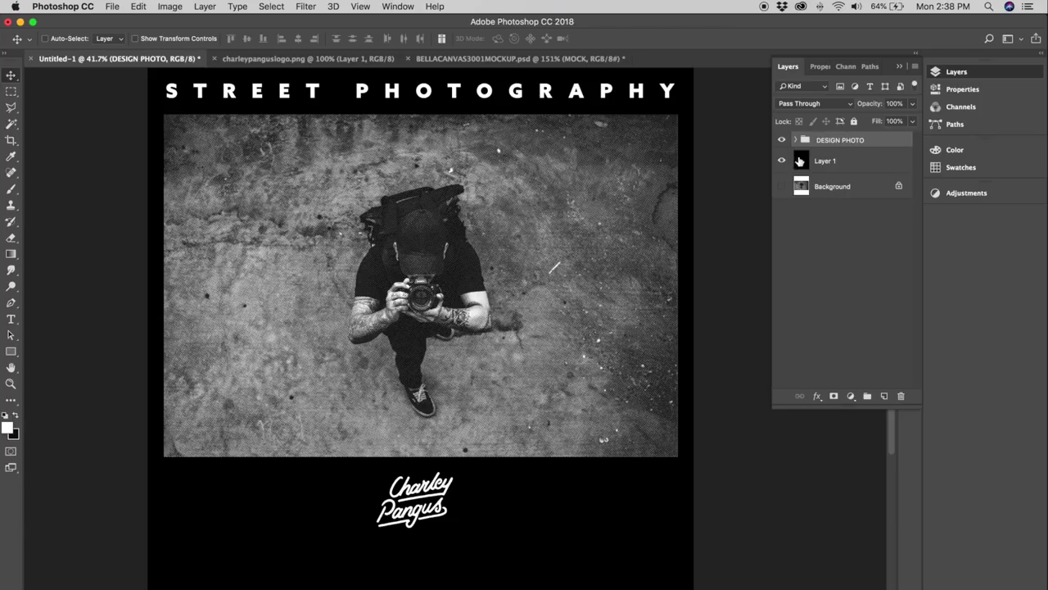
left_click(780, 161)
left_click(835, 162)
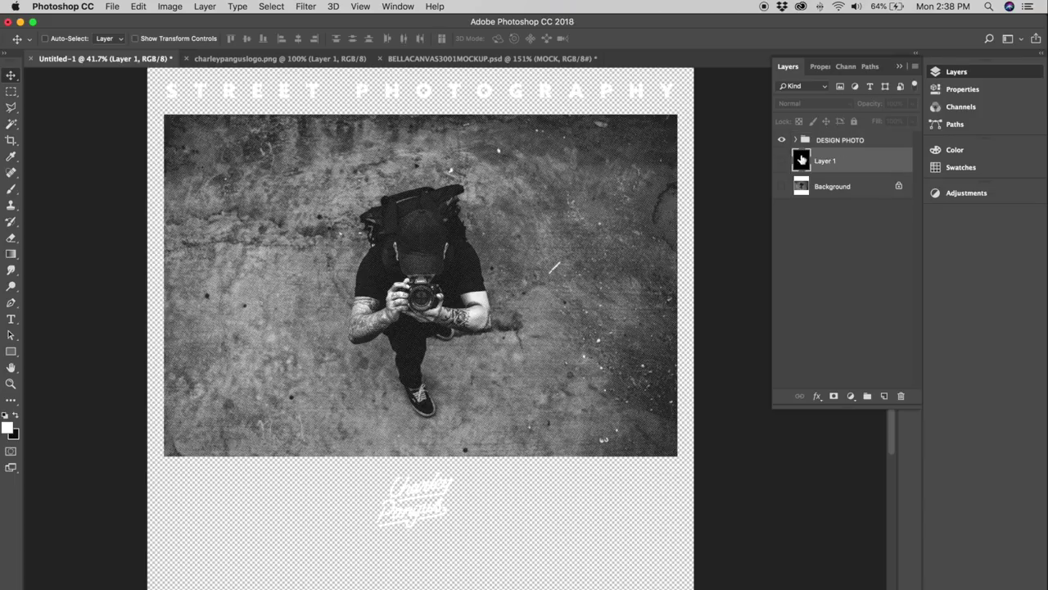
left_click(827, 141)
Copy the visible design as one merged image with Edit > Copy Merged.
scroll(319, 164, "up", 1)
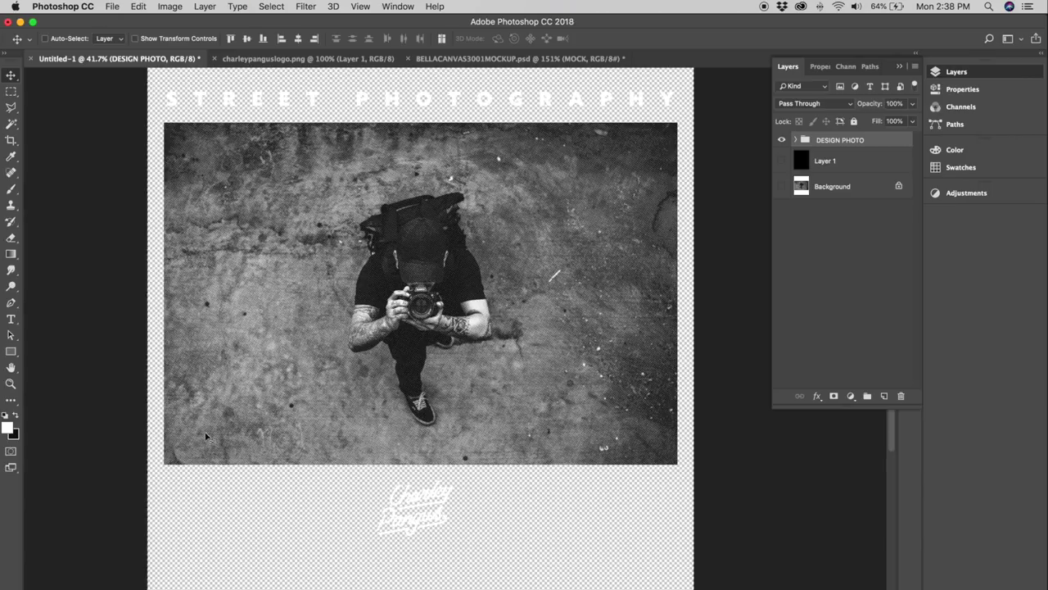
left_click(138, 7)
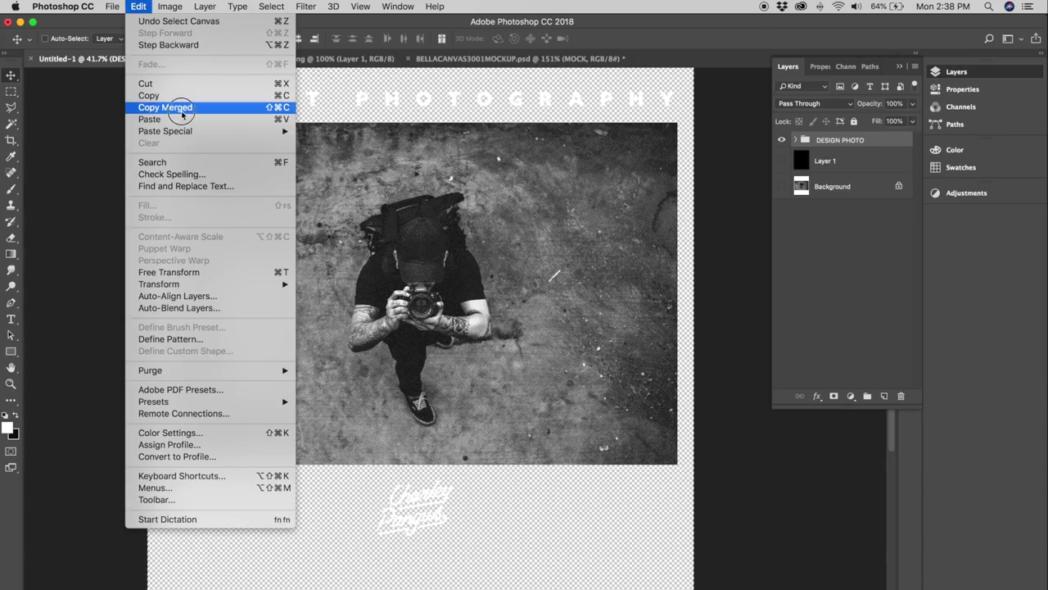
left_click(182, 111)
Paste the design onto the BELLACANVAS tee's chest, scale it down, and blend it with Screen at 92% opacity.
left_click(455, 61)
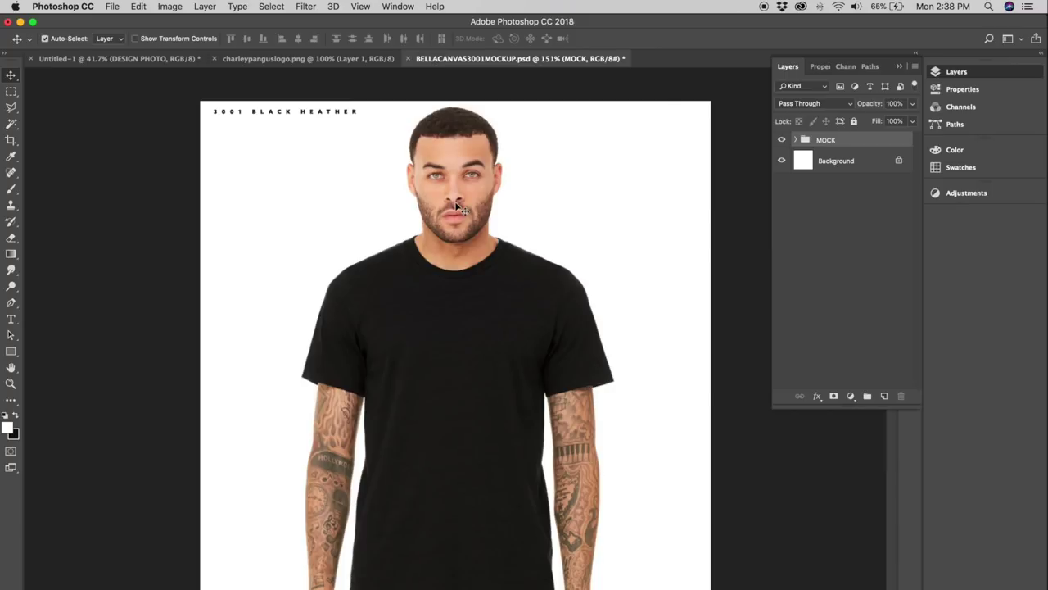
key("super+v")
left_click_drag(202, 104, 262, 235)
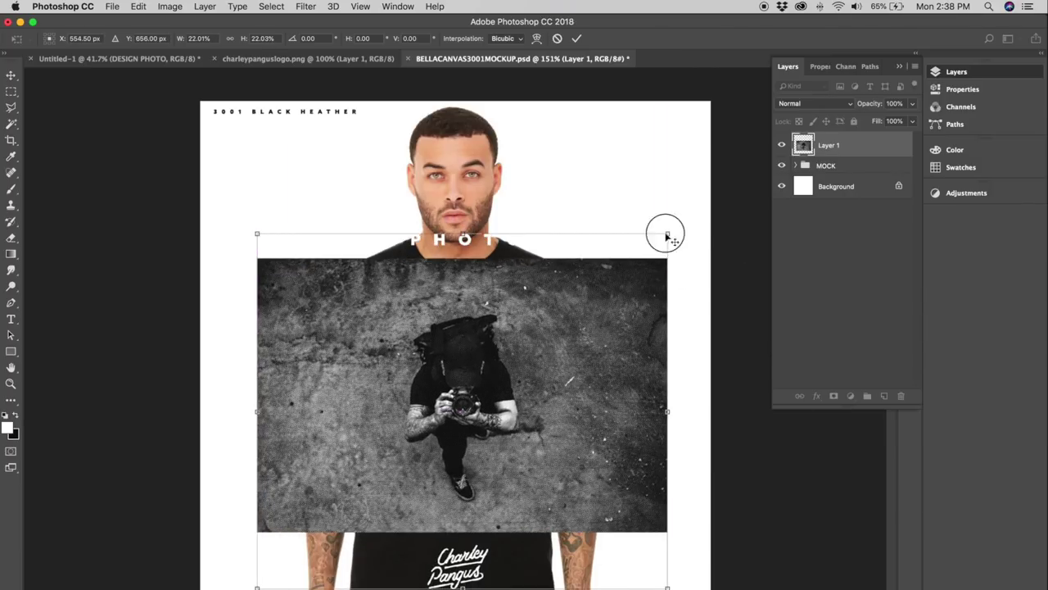
left_click_drag(668, 237, 491, 279)
key("Return")
key("shift+alt+s")
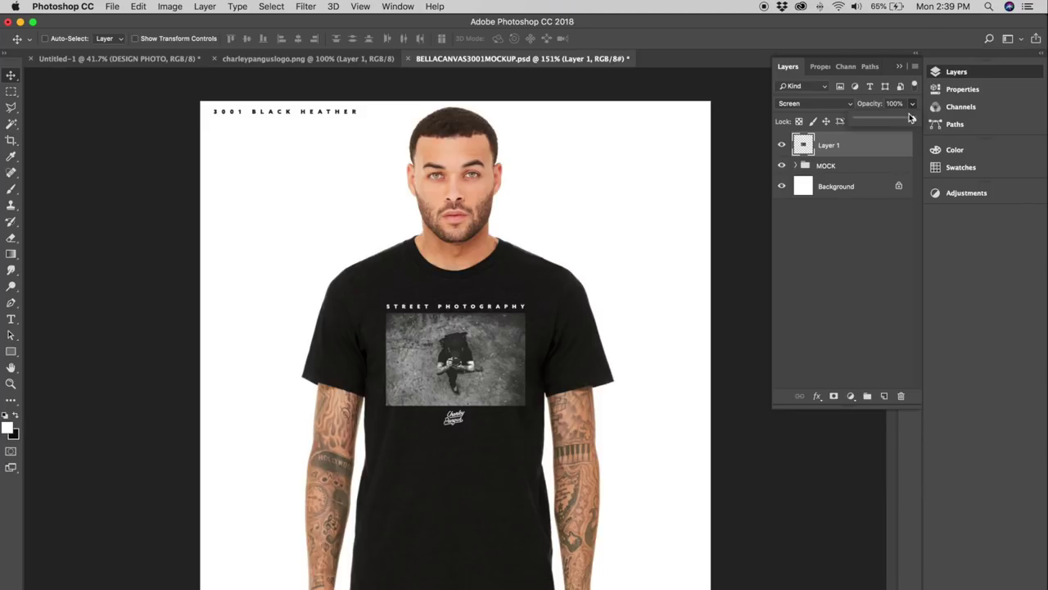
left_click_drag(913, 119, 905, 119)
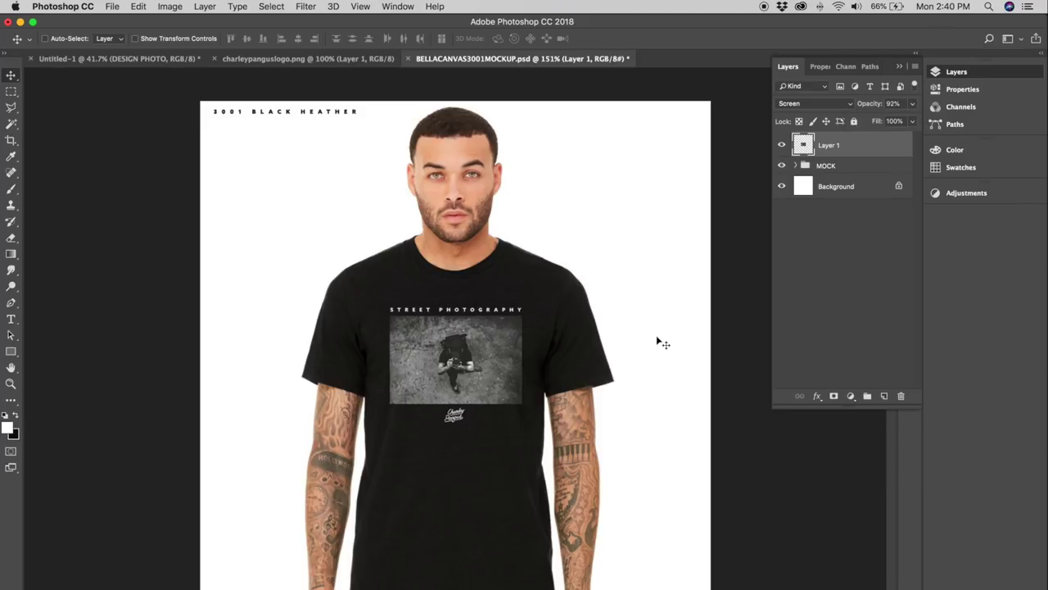